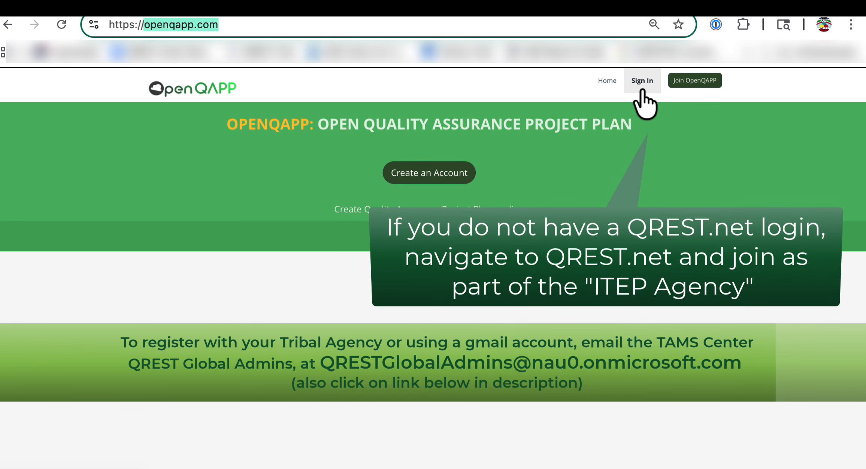
- Sign in and create a new QAPP titled "demo" from template A_Template_03012026 for the PQAO Quality Network organization
click(642, 90)
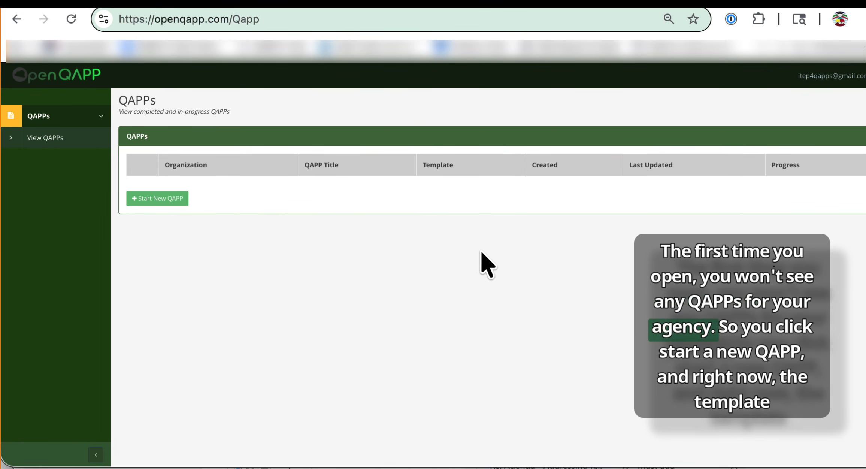
click(150, 199)
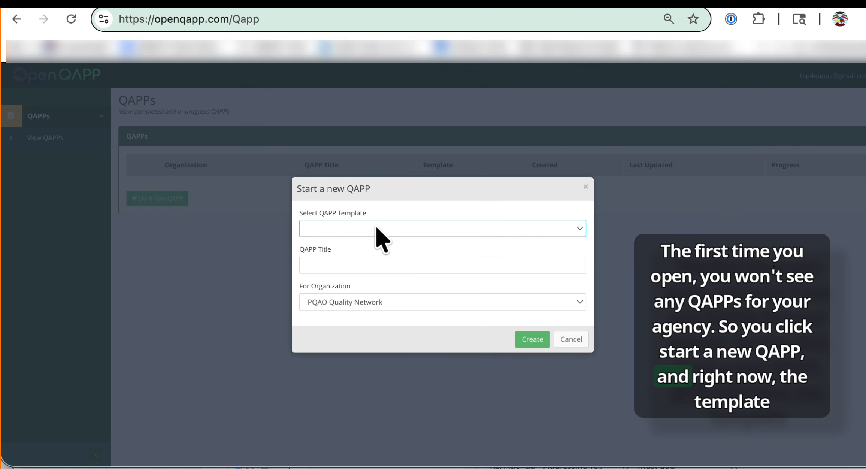
click(382, 232)
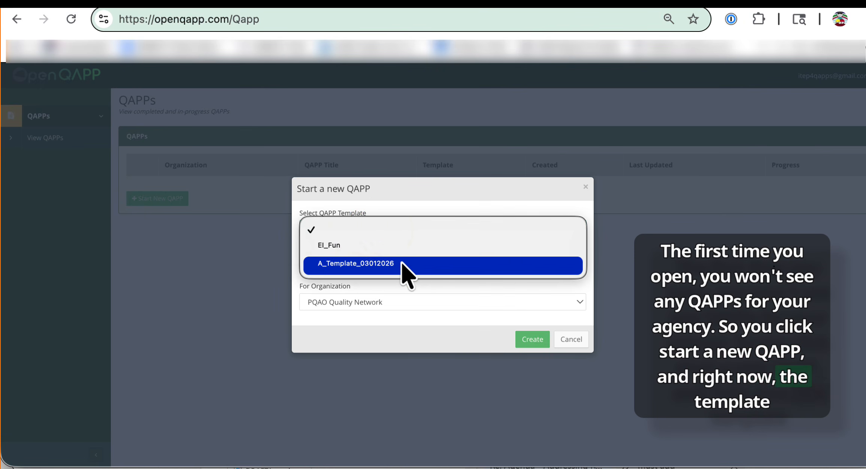
click(411, 266)
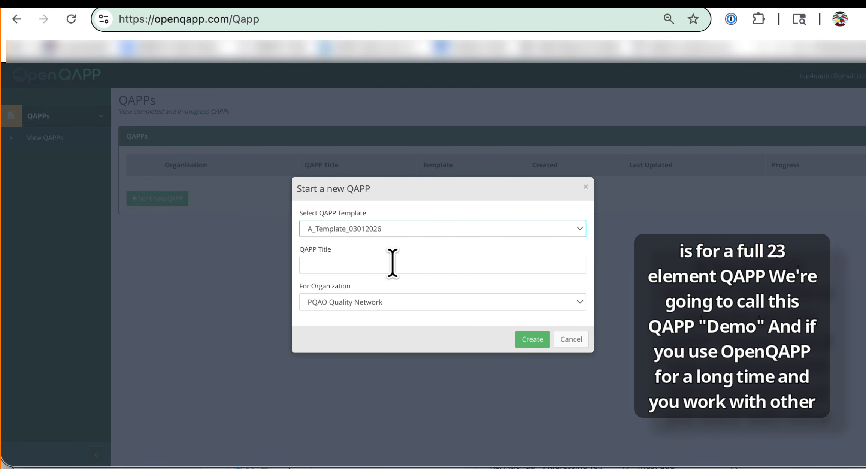
click(392, 264)
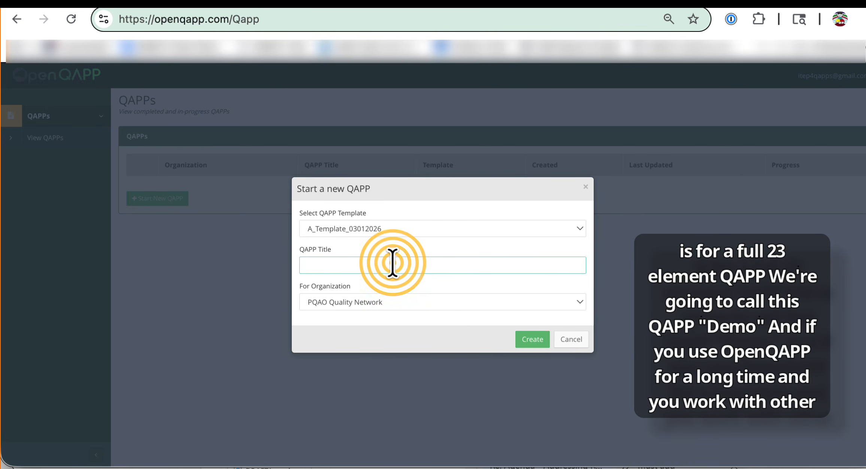
text(demo)
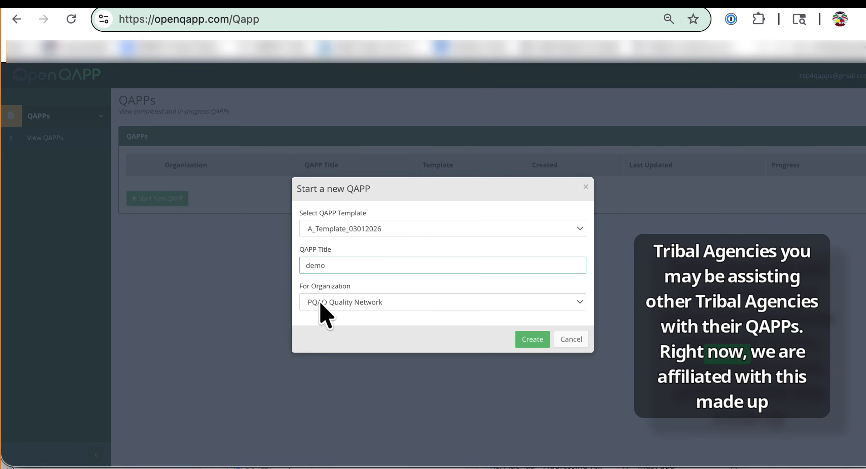
click(386, 314)
click(389, 313)
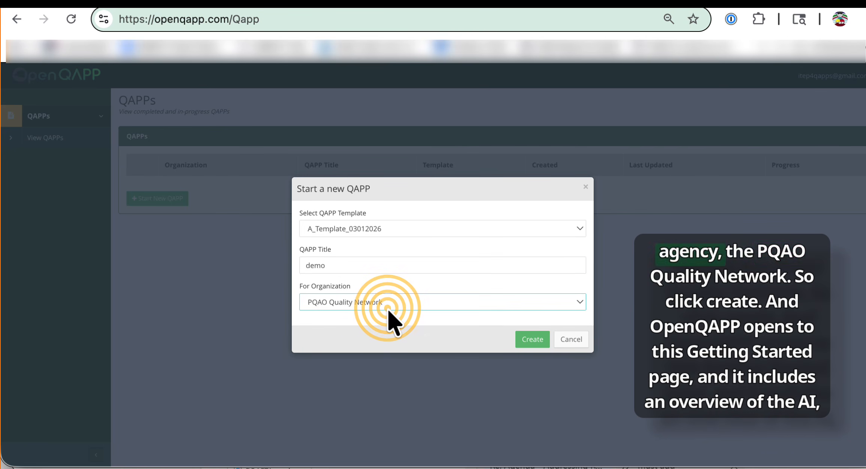
click(529, 341)
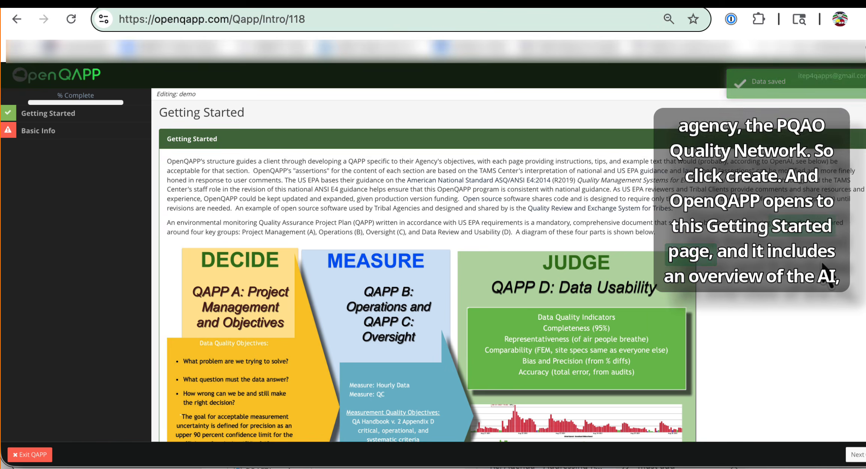
- Read through the Getting Started page, including the QAPP diagram, the standards crosswalk table and the EPA QA page reference
scroll(823, 267, down, 2)
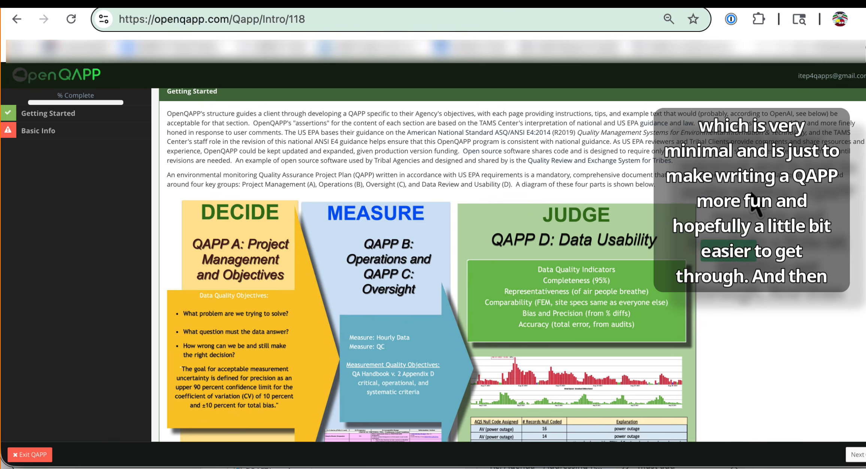
scroll(755, 209, down, 1)
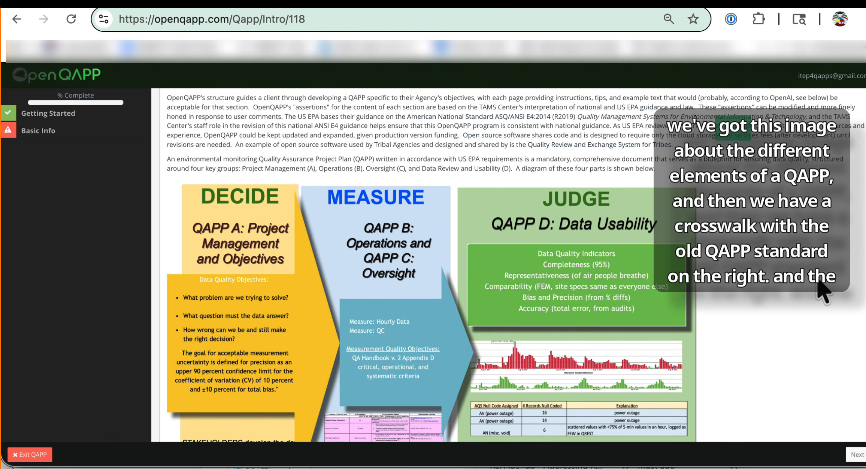
scroll(819, 285, down, 4)
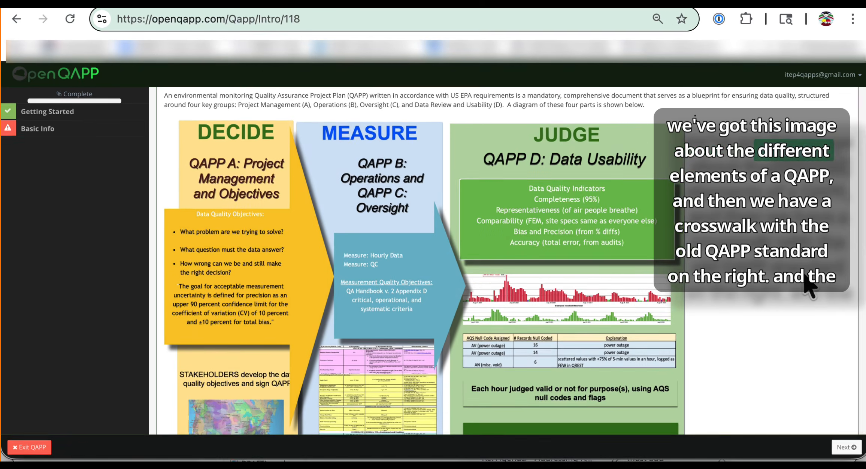
scroll(805, 287, down, 12)
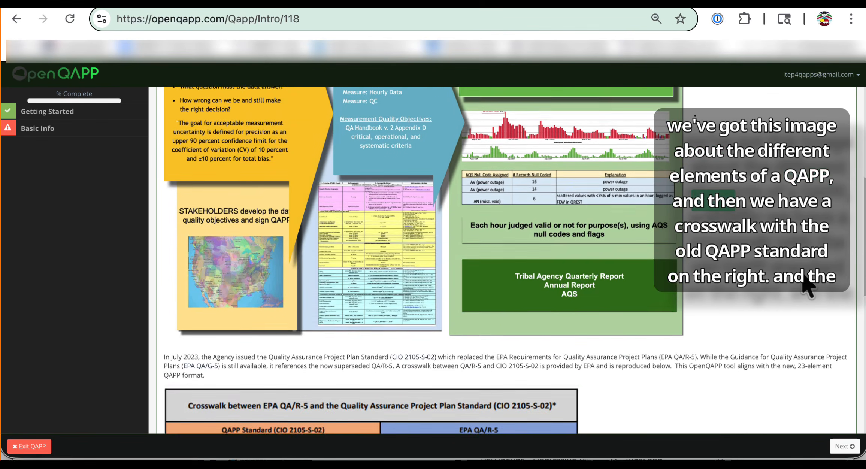
scroll(807, 287, down, 13)
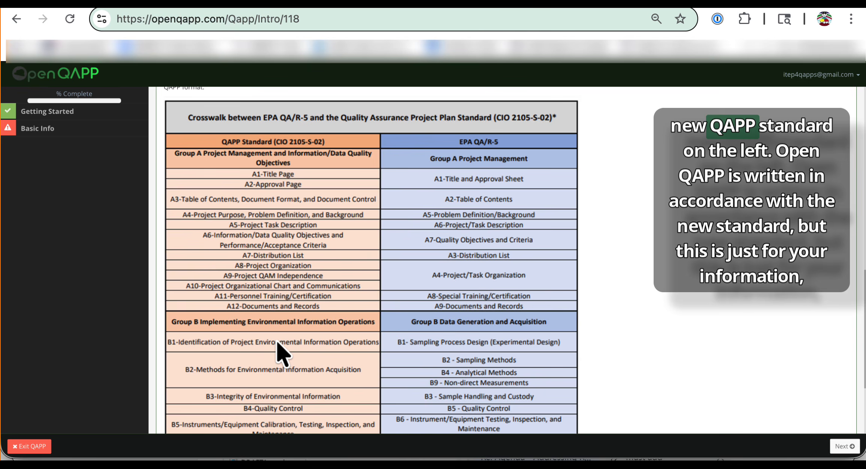
scroll(278, 342, down, 1)
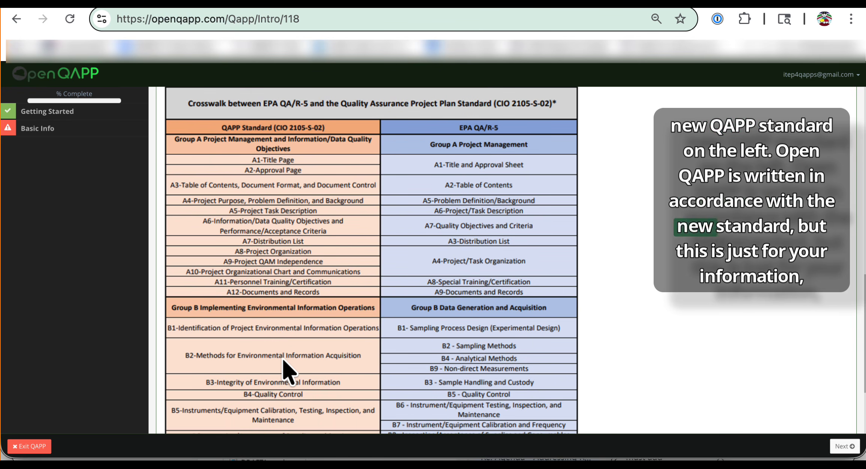
scroll(472, 326, down, 3)
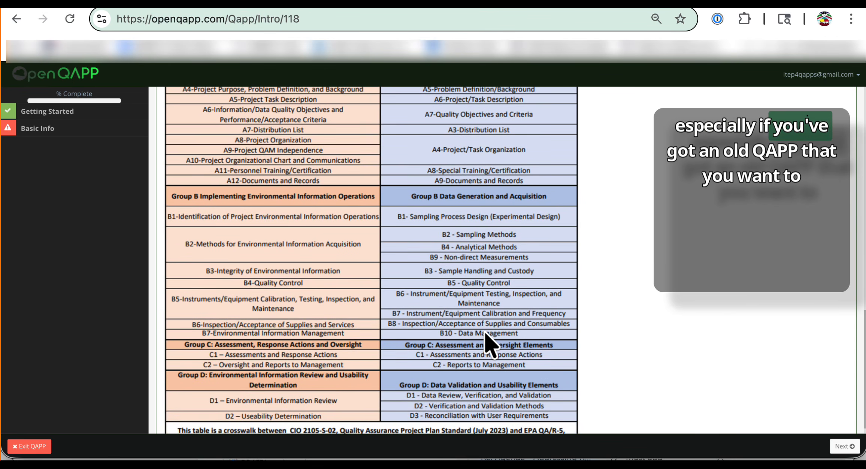
scroll(489, 344, down, 2)
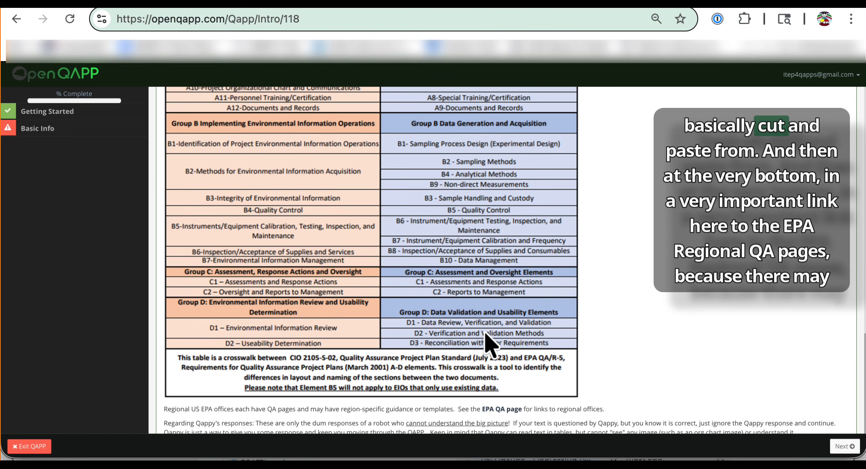
scroll(486, 333, down, 1)
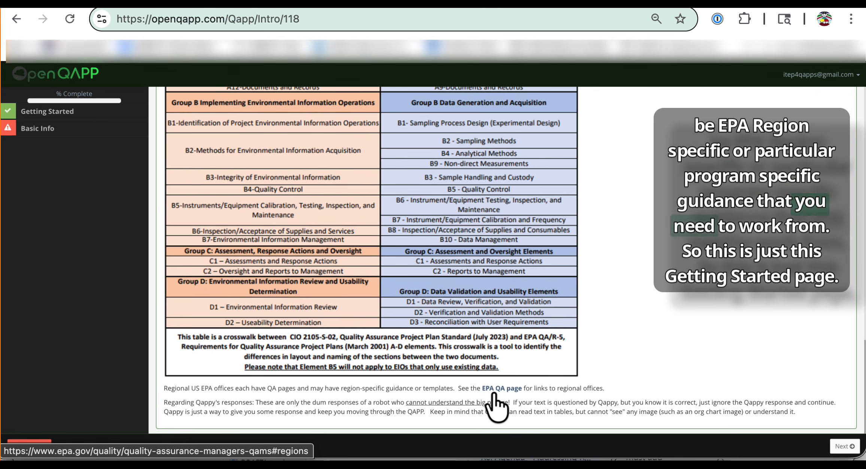
click(772, 404)
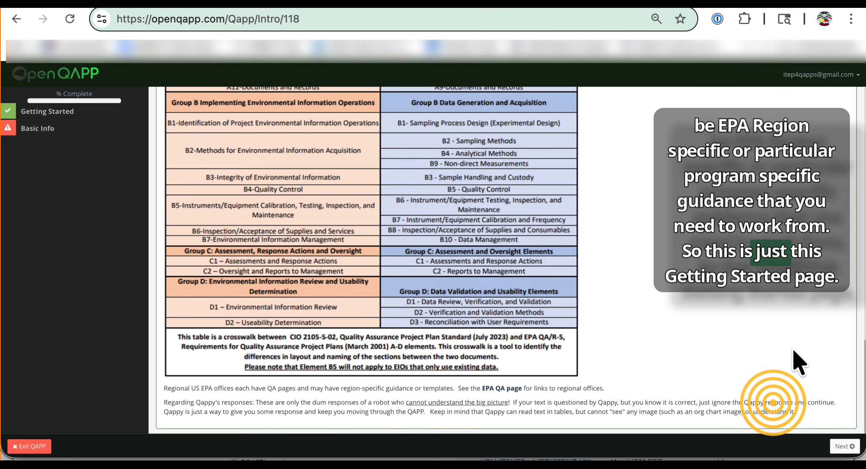
- Set the QAPP's parameter to 88502 Acceptable PM2.5 AQI & Speciation Mass and save the basic information
click(843, 447)
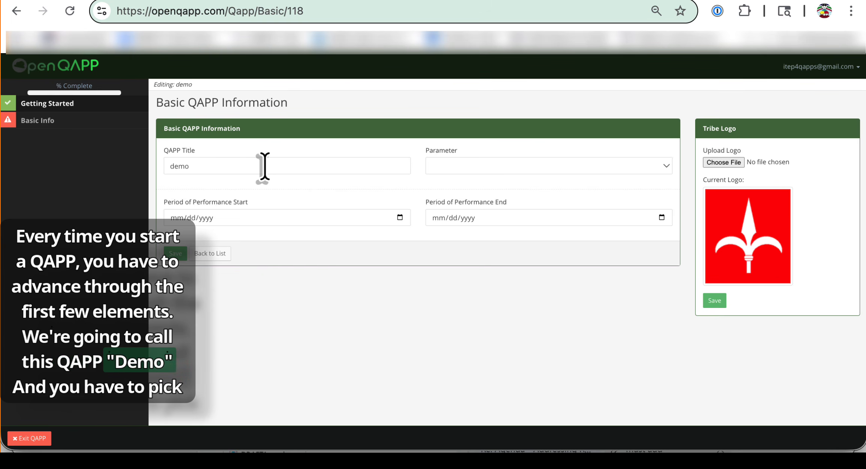
click(449, 169)
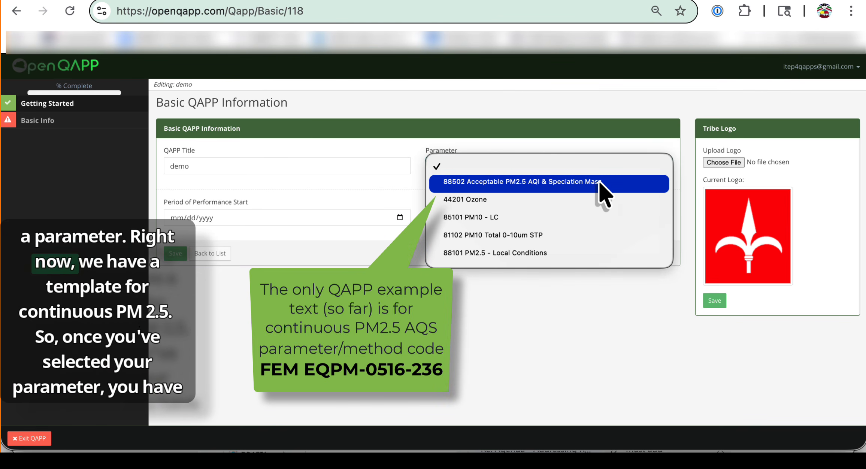
click(645, 187)
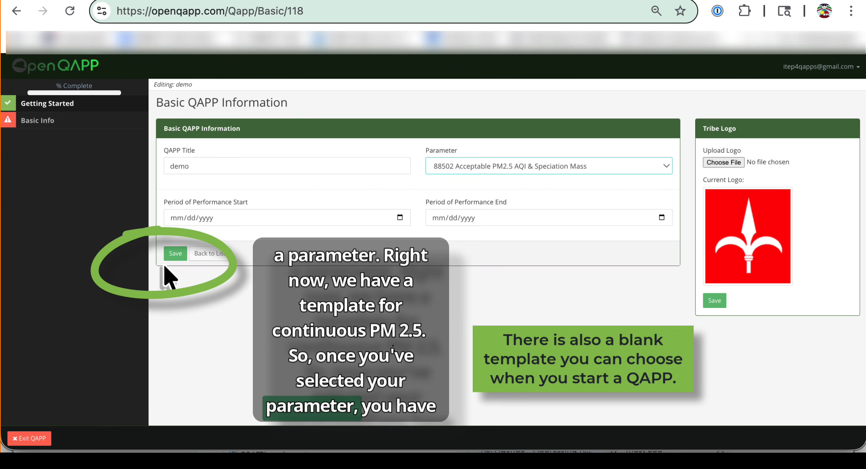
click(175, 255)
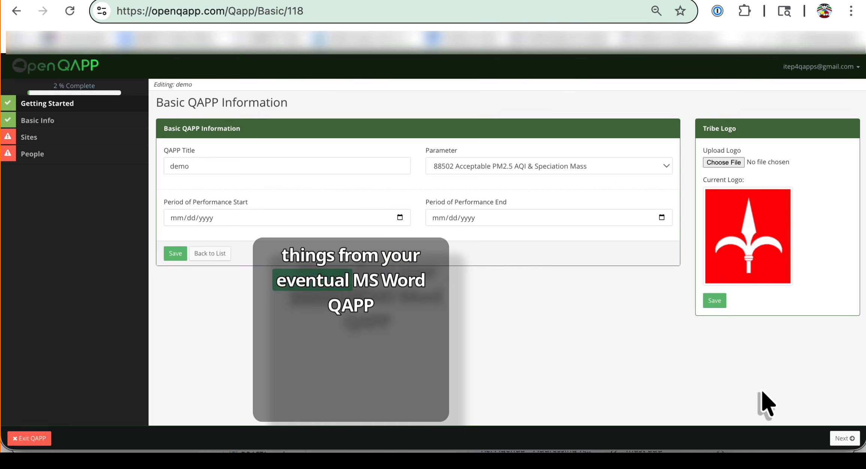
- Save a site named site1 with the description "corner of SR520 and SR438 on NW corner" and advance to People
click(842, 439)
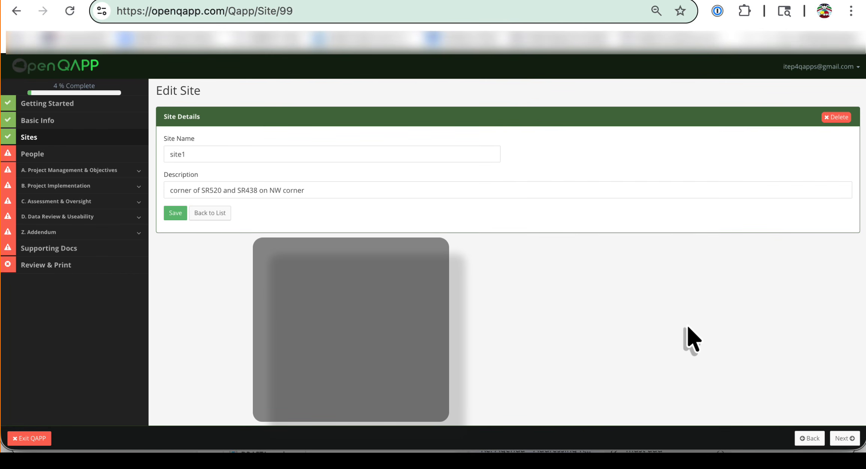
click(844, 439)
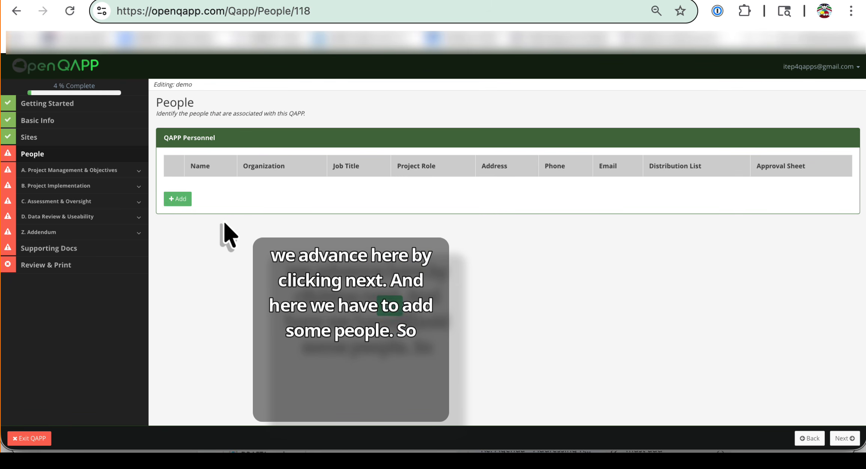
- Add a person with name, contact details, organization itep, job title qa coordinator and role QA Coordinator, including the Distribution List and Approval Sheet, and save
click(179, 199)
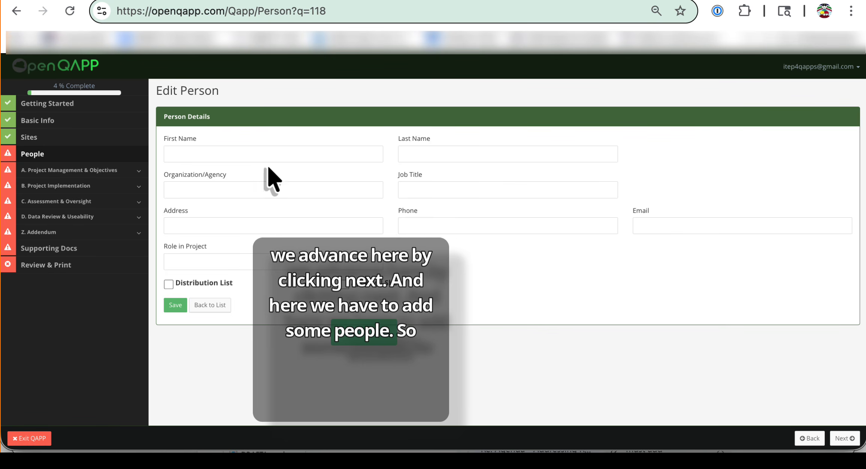
click(267, 151)
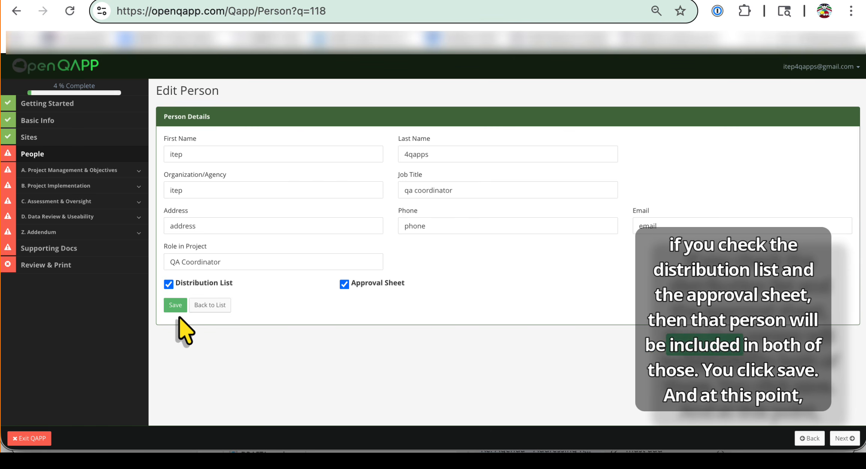
click(175, 306)
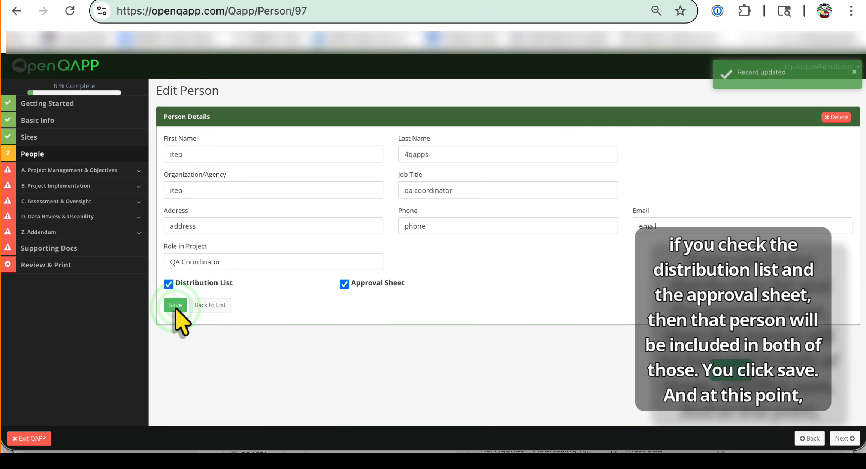
- Advance to the Project Purpose (A4) section, accept its example text about PM2.5 problems and data goals, and save the section
click(843, 438)
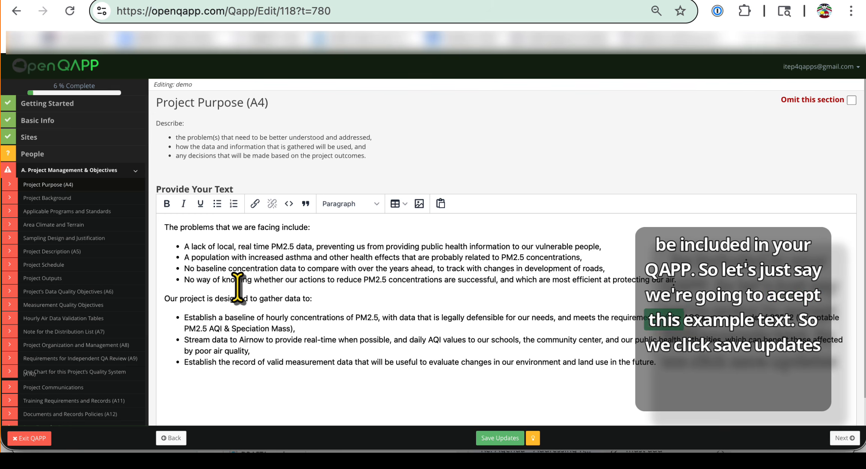
click(489, 439)
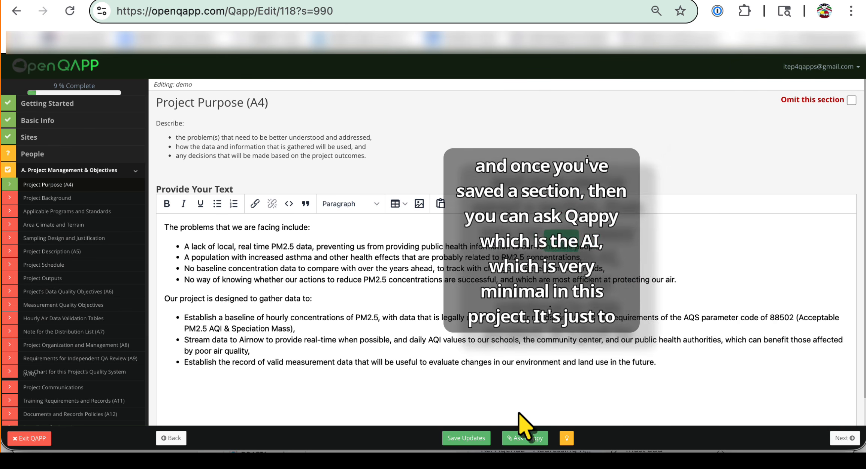
- Ask Qappy to evaluate the Project Purpose (A4) text and review its notes on each assertion and the grammar
click(518, 438)
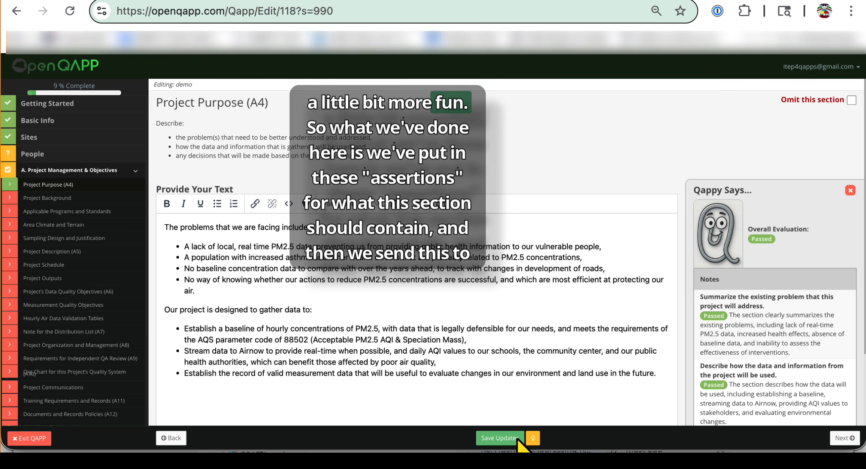
scroll(773, 308, down, 3)
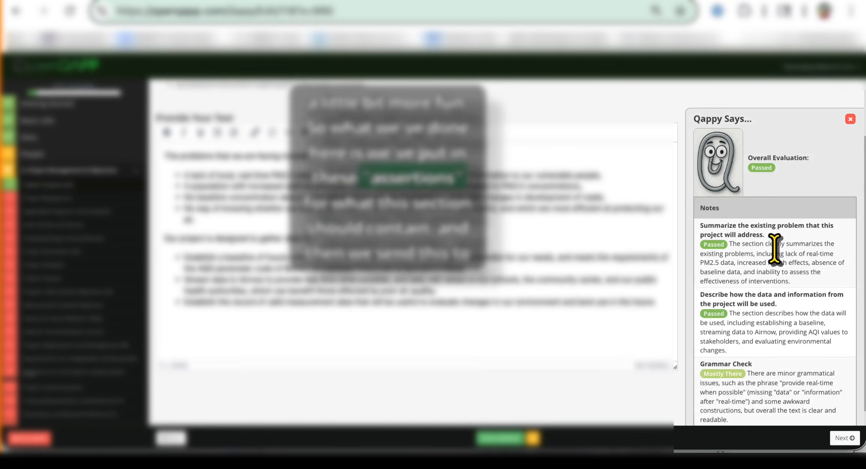
scroll(764, 228, up, 3)
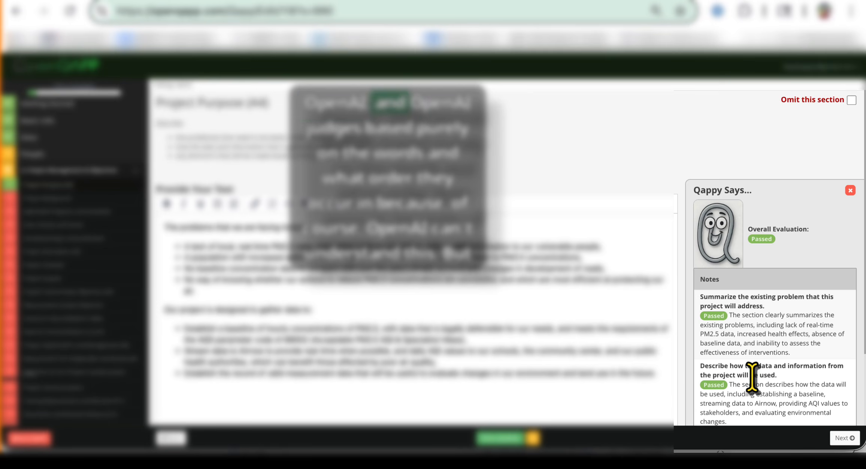
scroll(752, 377, down, 1)
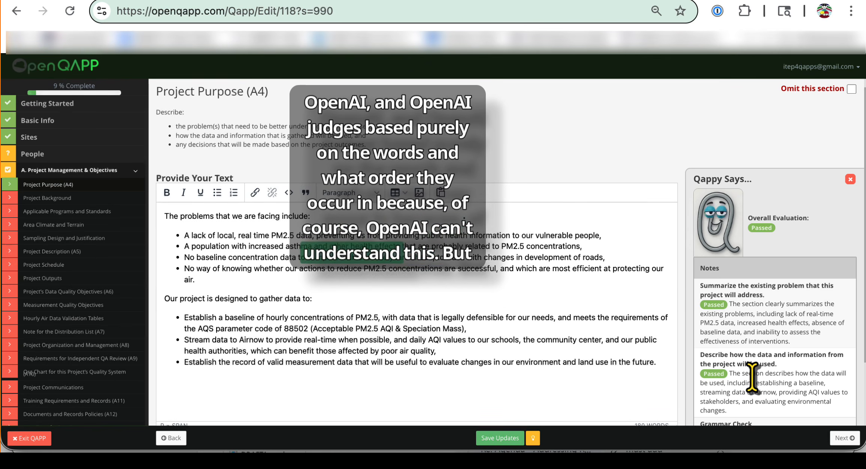
scroll(752, 378, down, 1)
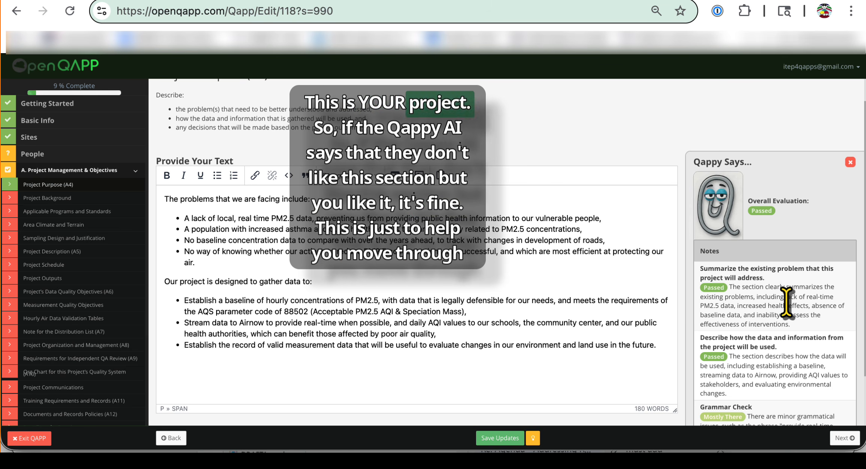
scroll(786, 302, up, 1)
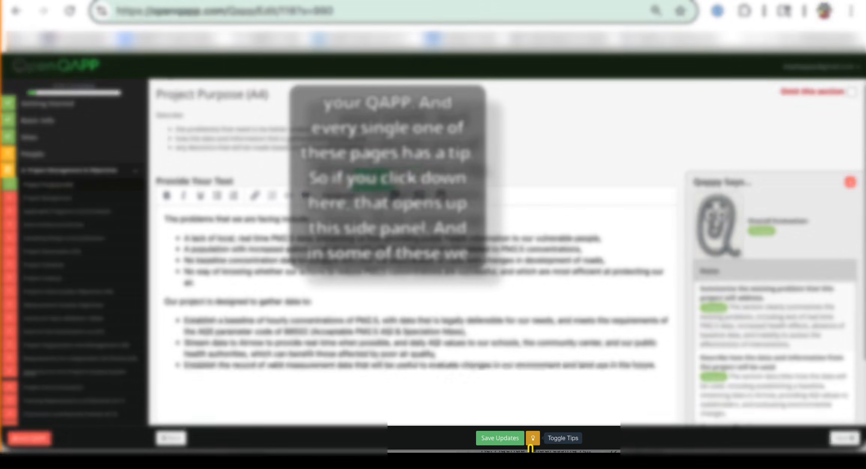
- Open the tips for Project Purpose (A4), read them in the enlarged view, and return them to the side panel
click(532, 440)
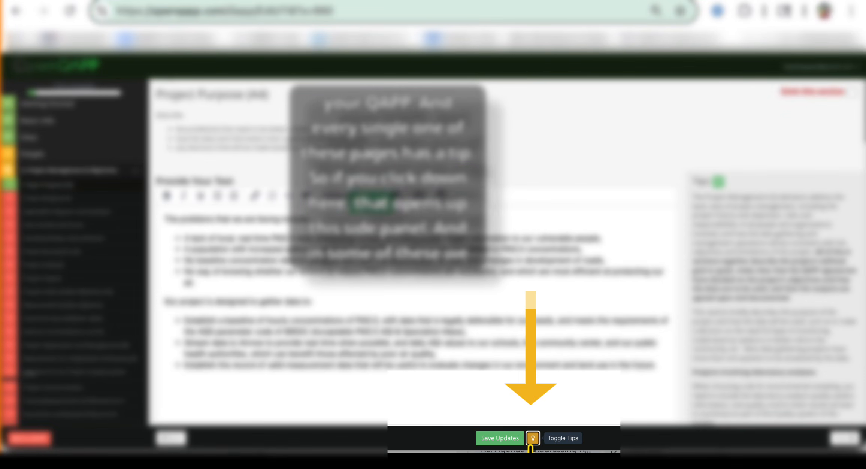
scroll(792, 314, down, 2)
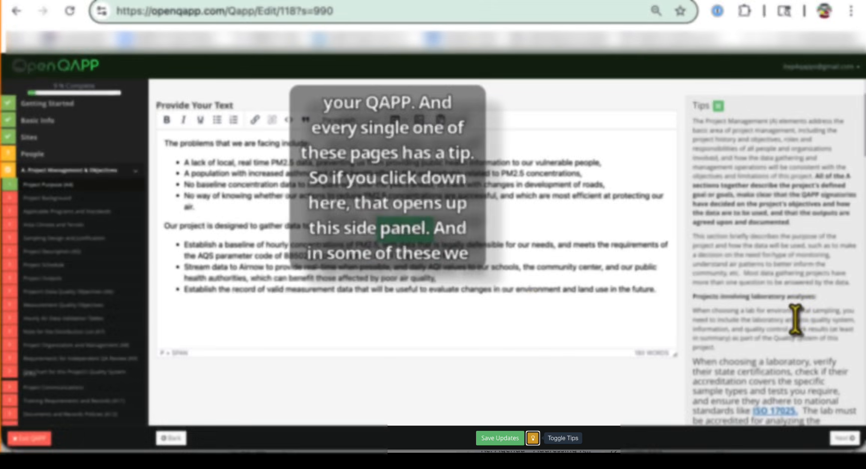
scroll(795, 318, up, 2)
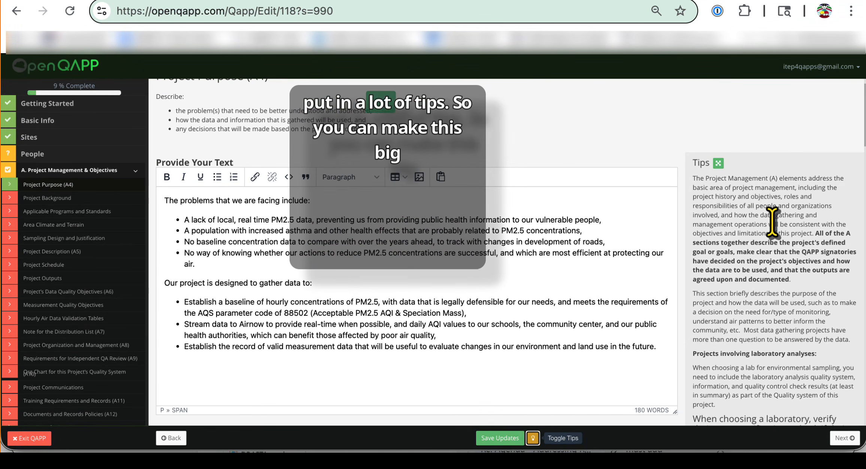
click(718, 163)
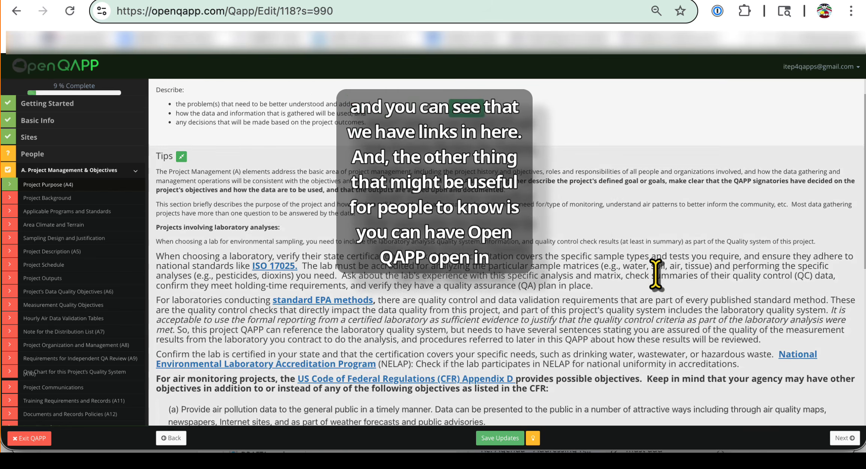
scroll(656, 275, down, 4)
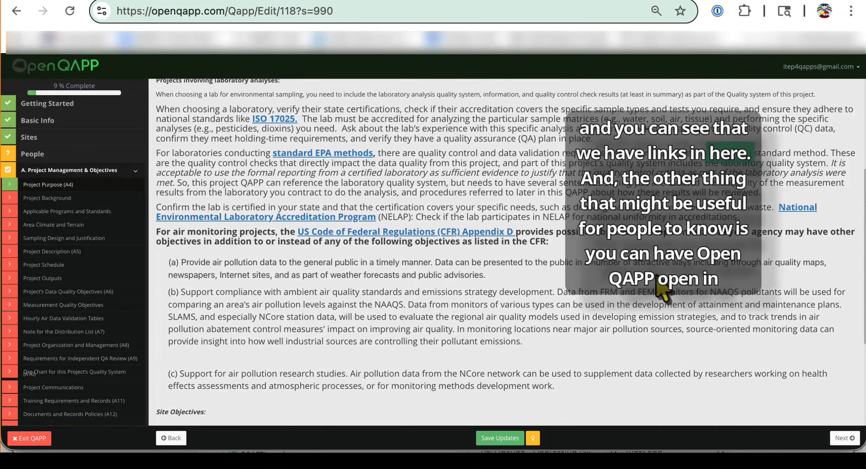
scroll(658, 285, down, 1)
scroll(657, 277, up, 5)
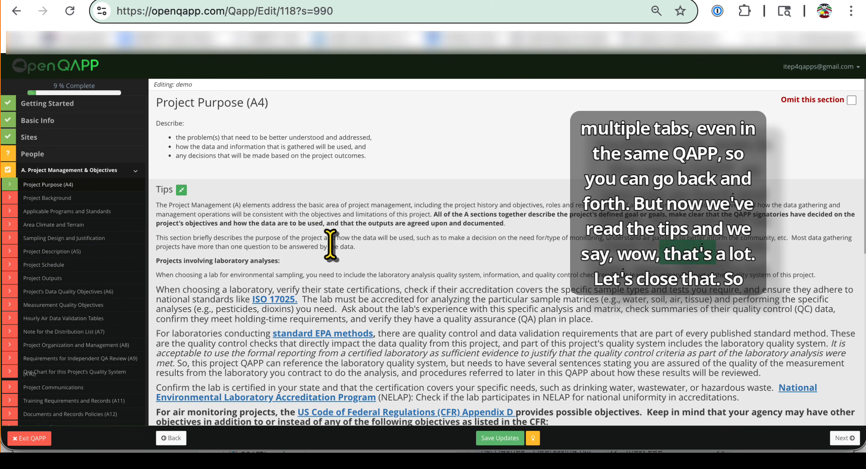
click(182, 190)
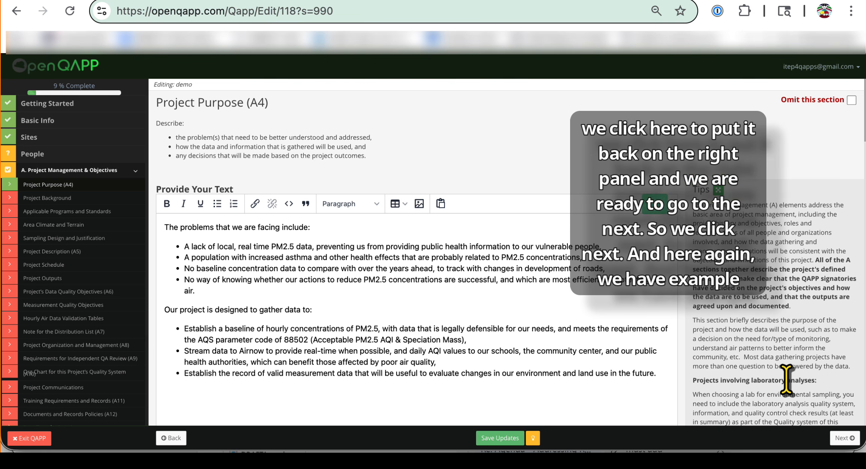
- Advance to Project Background, delete all example text after the first paragraph, and save the section
click(843, 438)
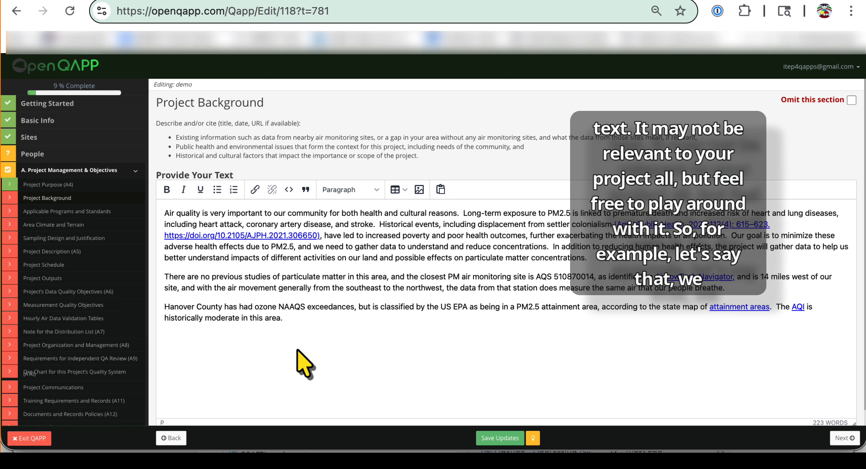
click(302, 318)
drag(251, 315, 160, 274)
key(BackSpace)
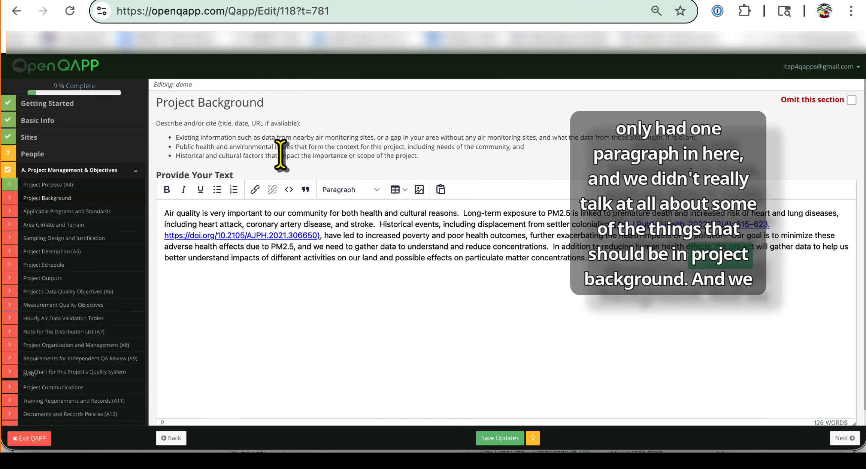
click(487, 439)
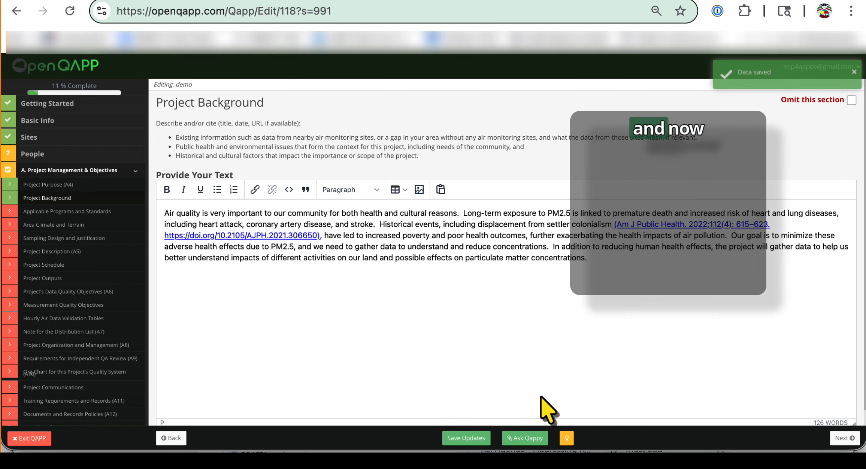
- Ask Qappy to evaluate the shortened Project Background text and review its notes on each assertion and the grammar
click(525, 437)
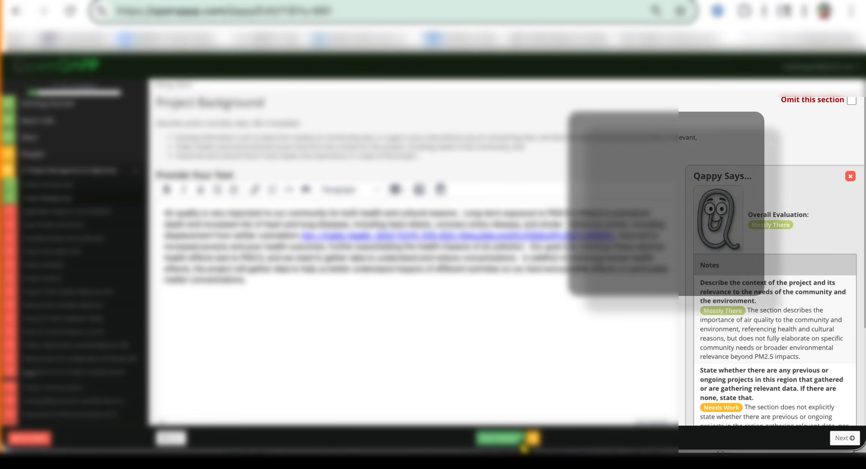
scroll(773, 352, down, 2)
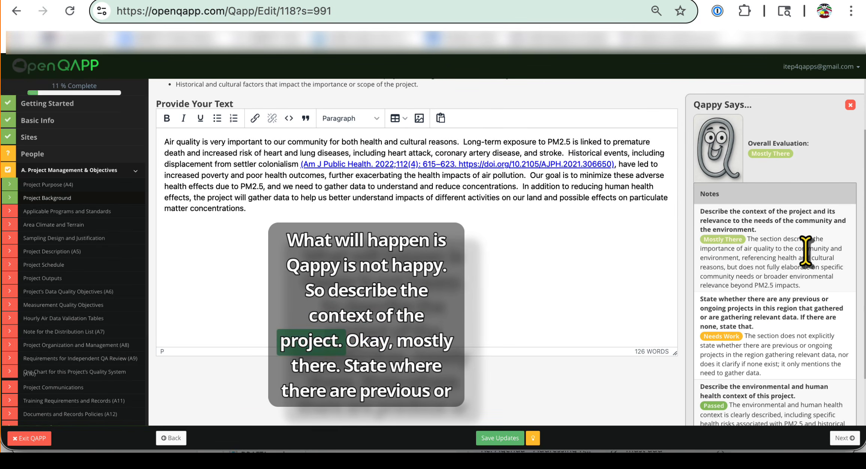
scroll(808, 251, down, 1)
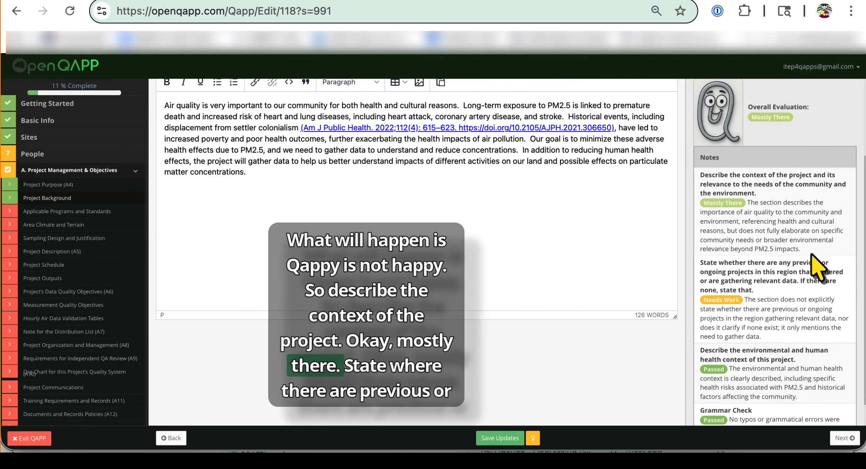
scroll(811, 296, down, 1)
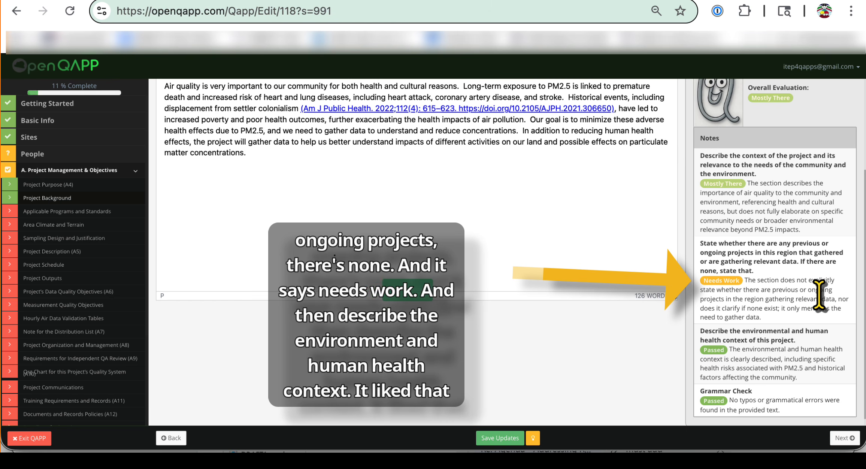
scroll(819, 352, down, 1)
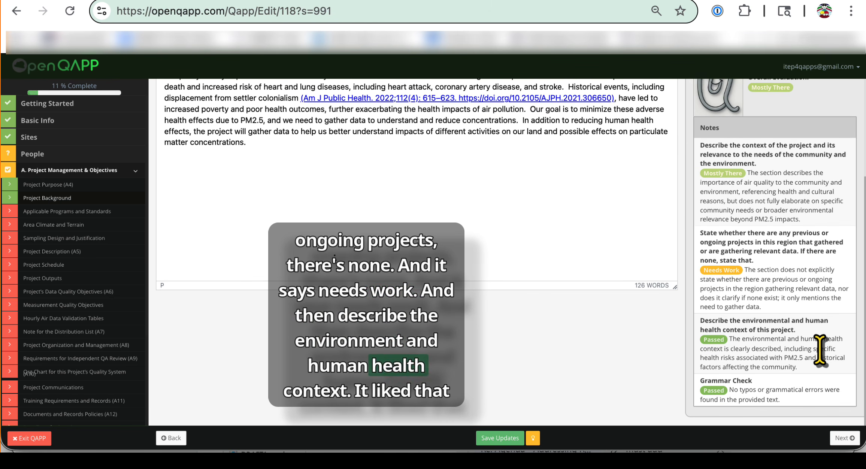
scroll(819, 352, up, 4)
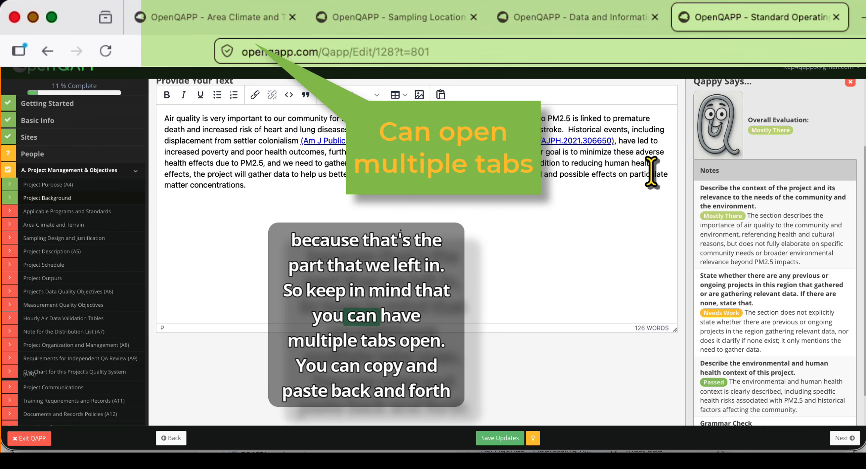
click(197, 210)
scroll(198, 211, up, 2)
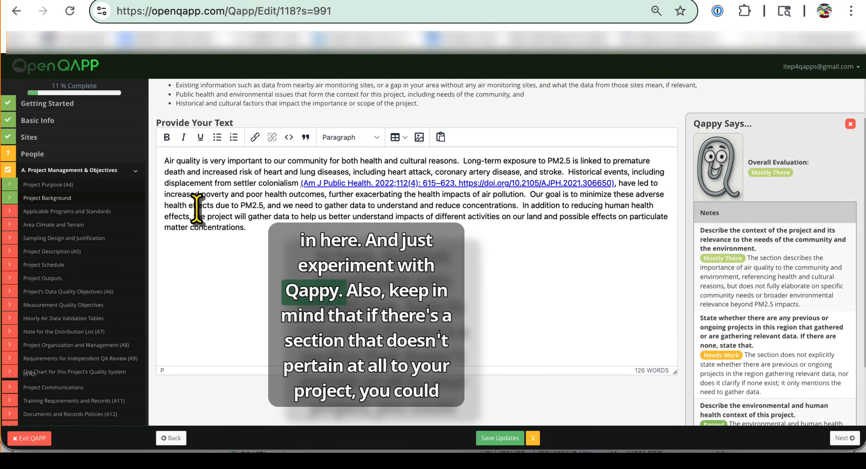
scroll(197, 209, up, 2)
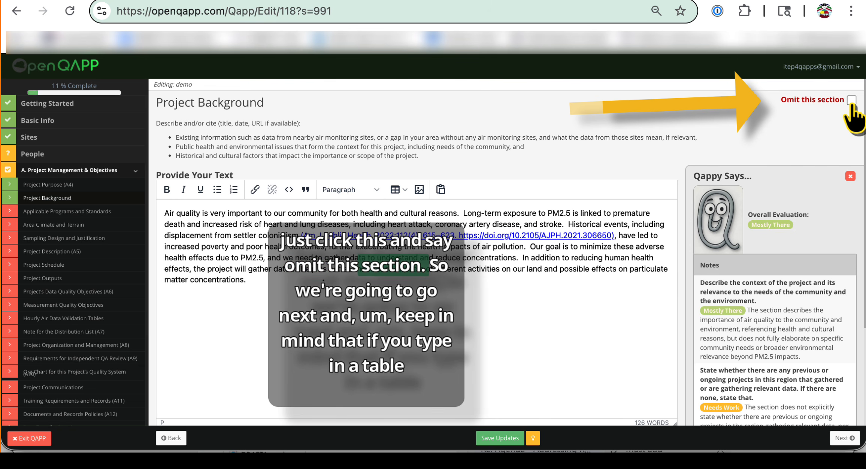
- Save the Applicable Programs and Standards section with its example text and PM2.5 standards table, and review Qappy's evaluation of it
click(843, 438)
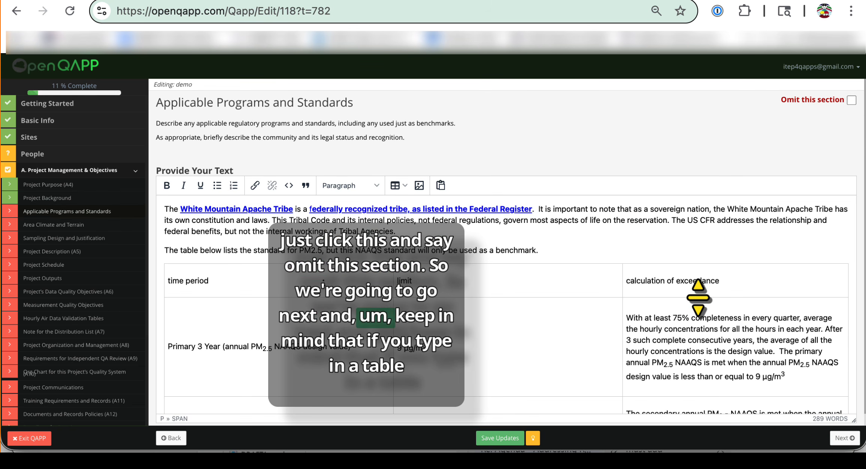
scroll(698, 298, down, 1)
scroll(698, 298, up, 1)
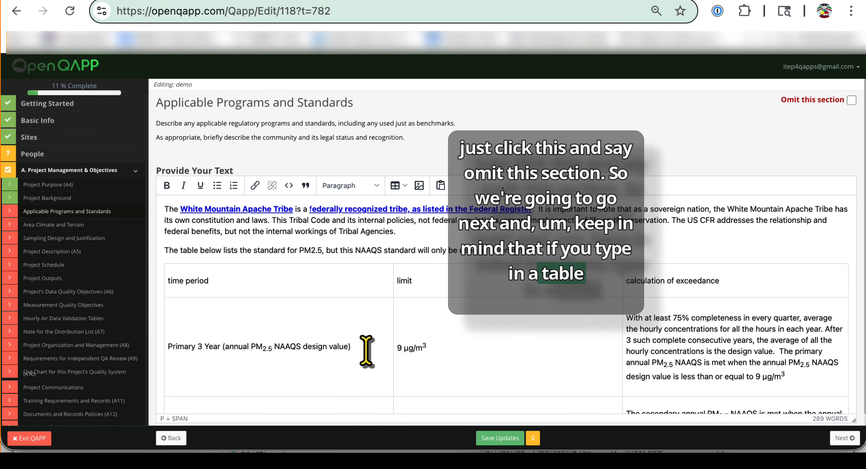
scroll(367, 351, down, 1)
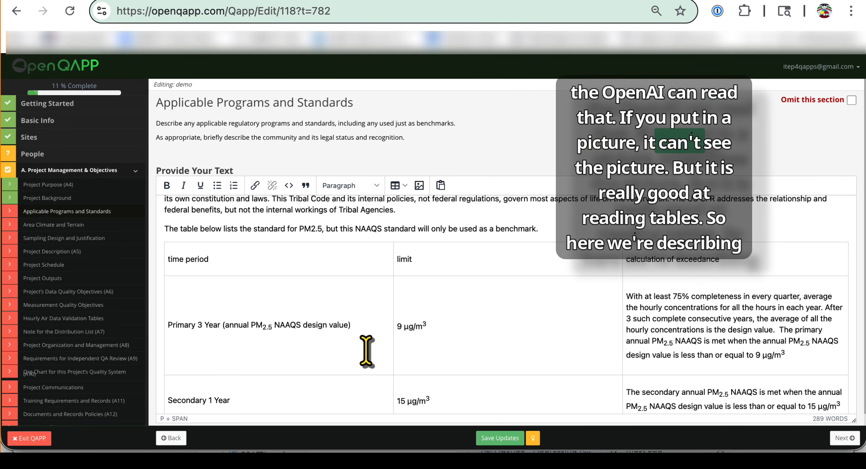
scroll(366, 350, down, 5)
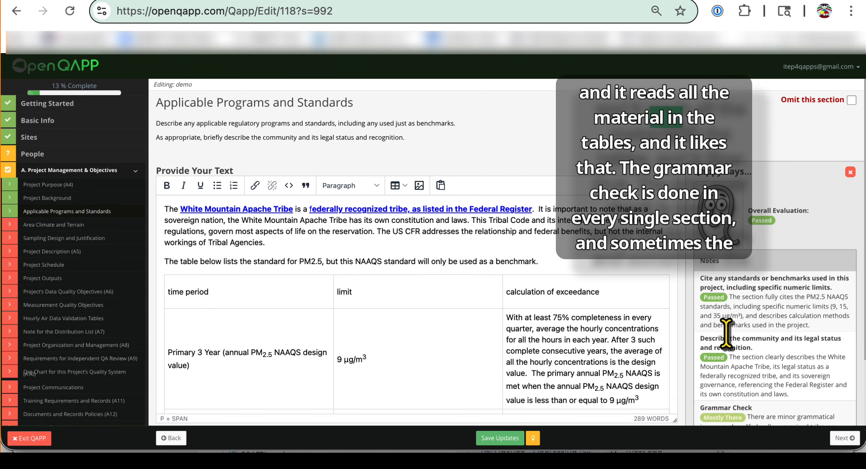
scroll(726, 332, down, 3)
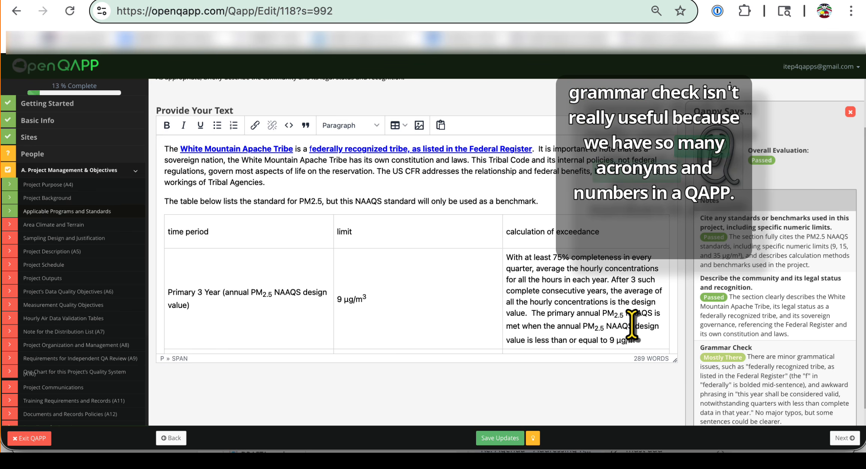
scroll(632, 324, up, 3)
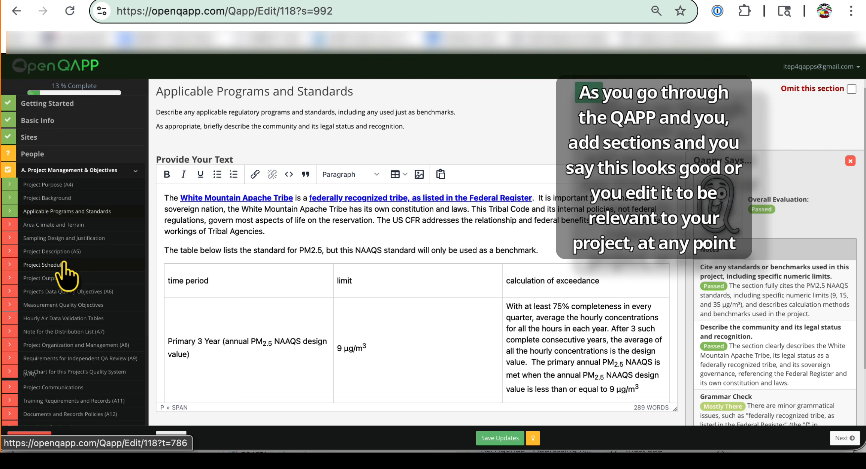
- Look through the example content of Documents and Records Policies (A12) and of Availability and Archiving Requirements
scroll(66, 275, down, 5)
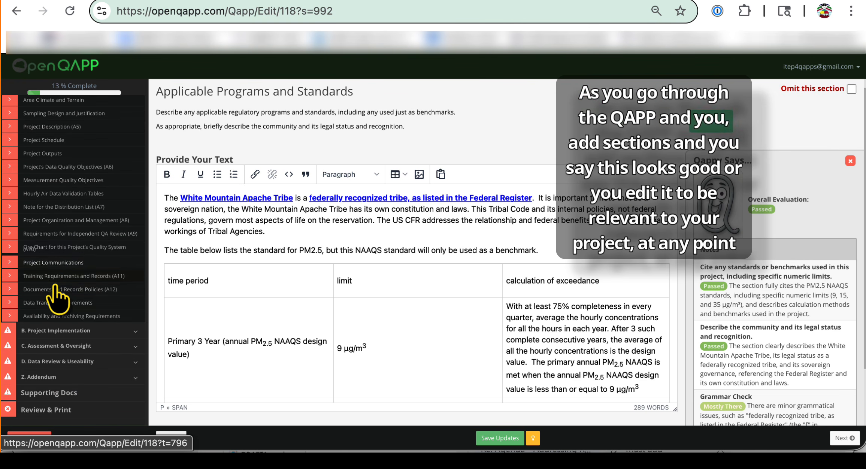
click(53, 290)
scroll(245, 291, down, 10)
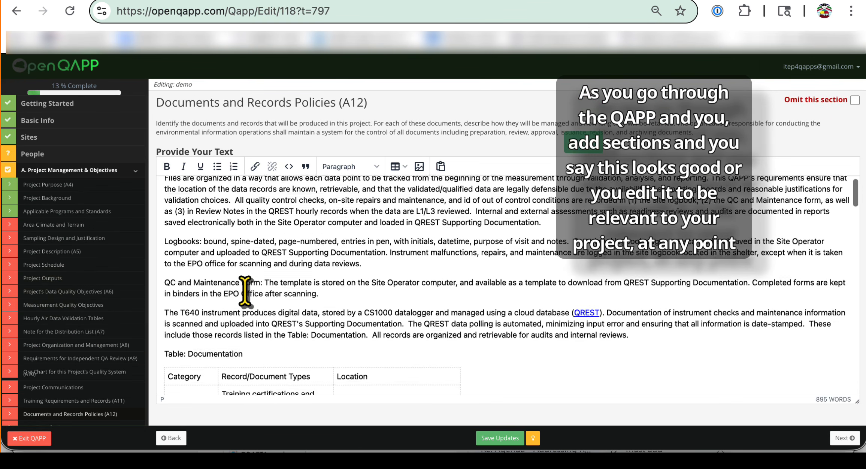
scroll(245, 290, down, 10)
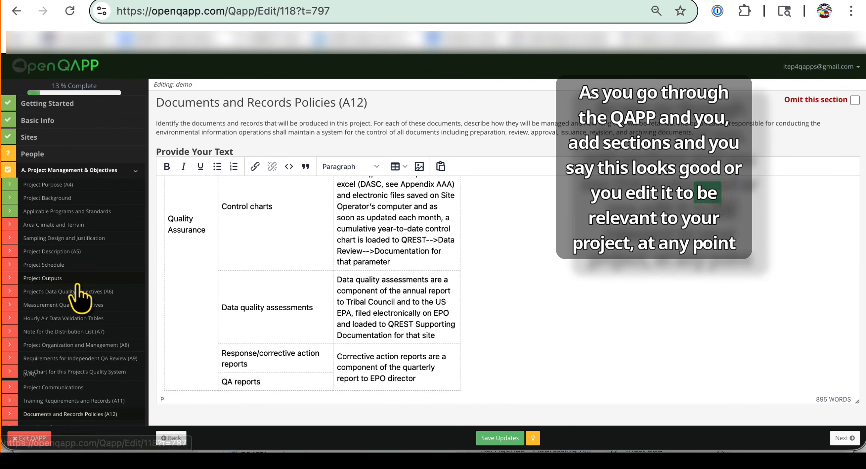
scroll(56, 317, down, 2)
scroll(56, 316, down, 3)
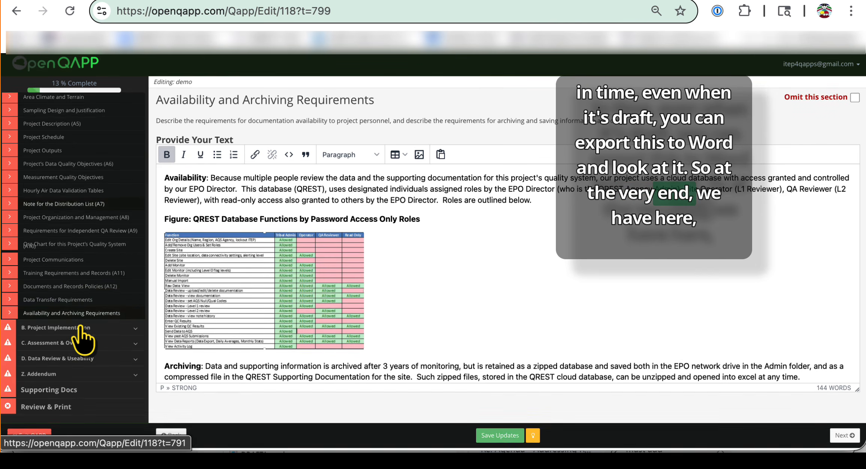
- View the Addendum's List of Attachments and Glossary, and the Supporting Documents page
click(50, 378)
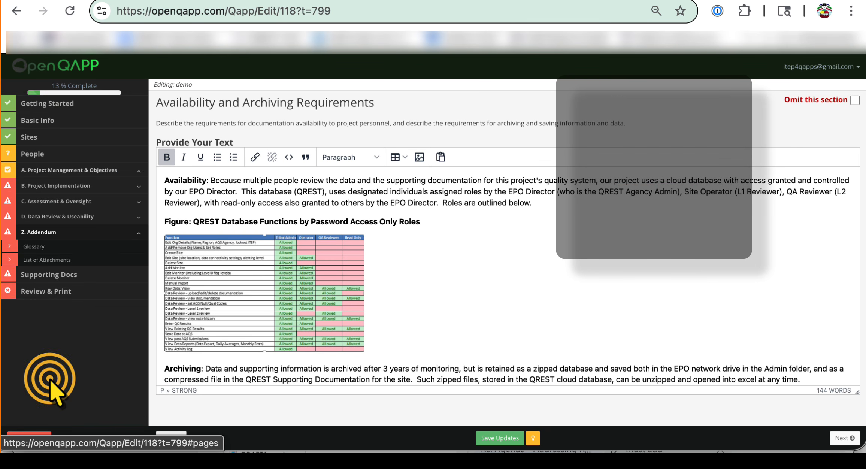
click(57, 262)
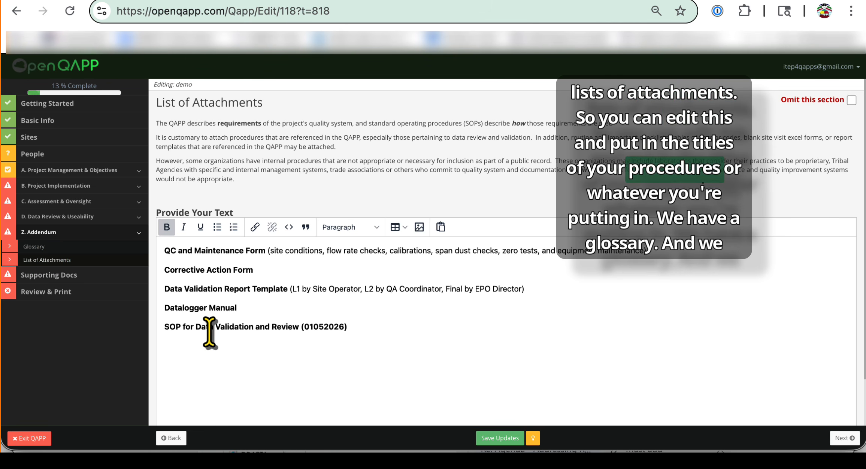
click(55, 246)
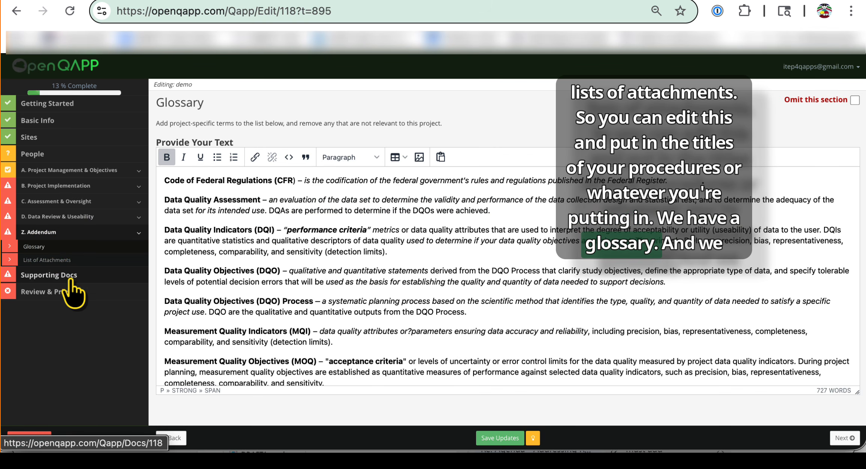
click(71, 278)
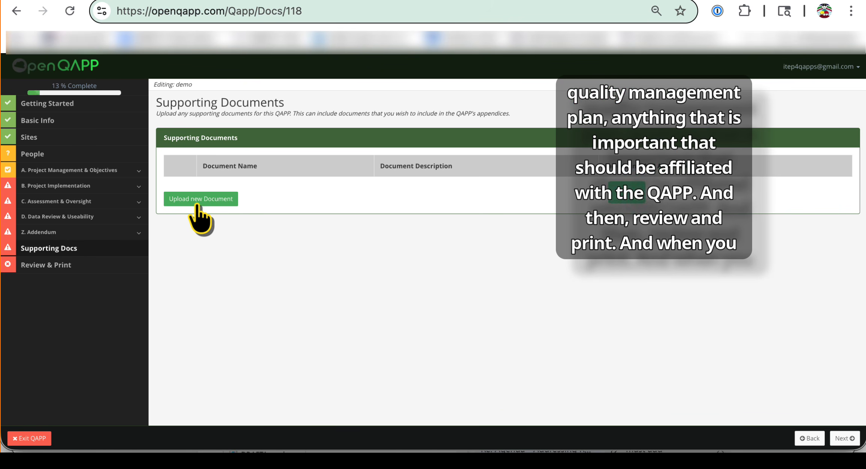
- Generate version 1 of the QAPP Word document under the name demo
click(44, 271)
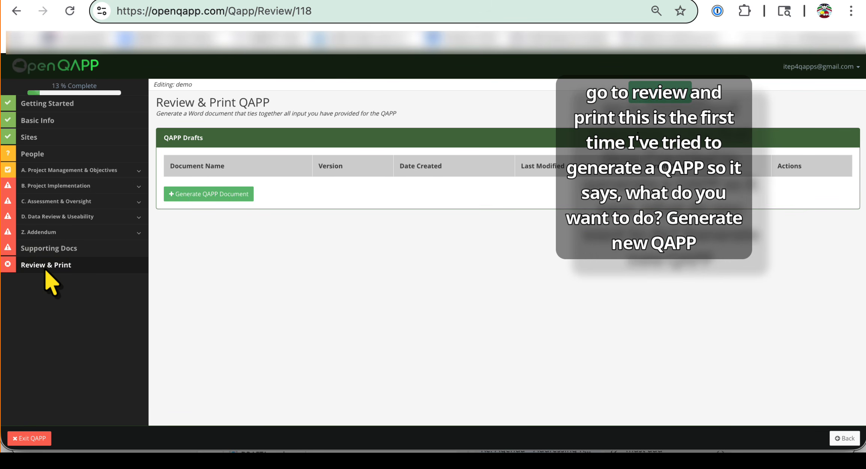
click(47, 271)
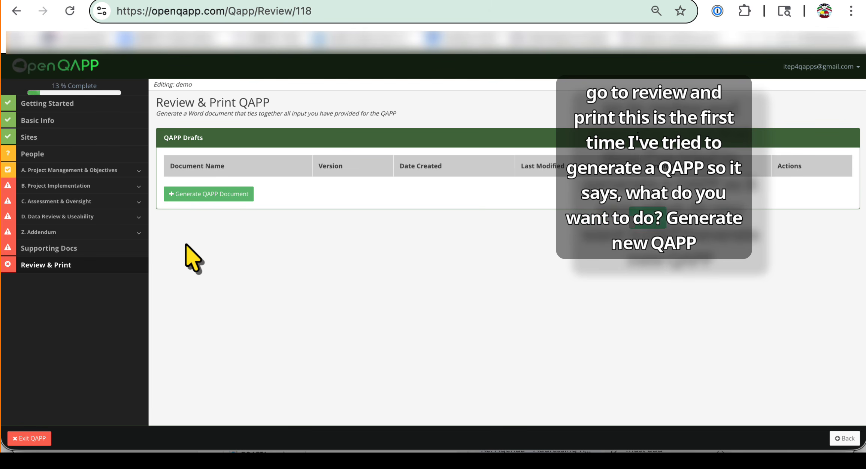
click(176, 198)
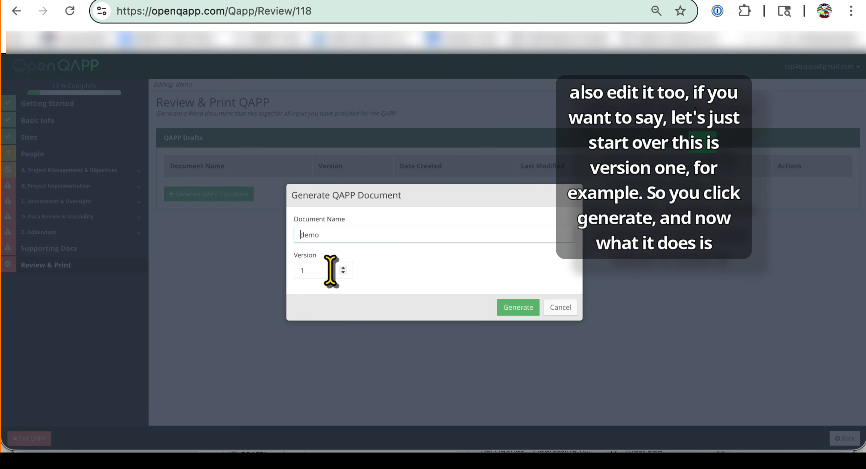
click(512, 309)
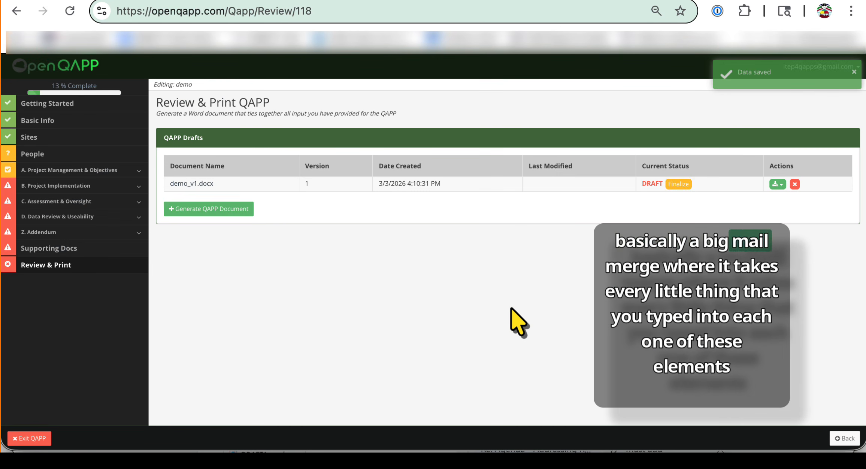
- Download the generated demo_v1.docx QAPP and open it in Microsoft Word
click(133, 204)
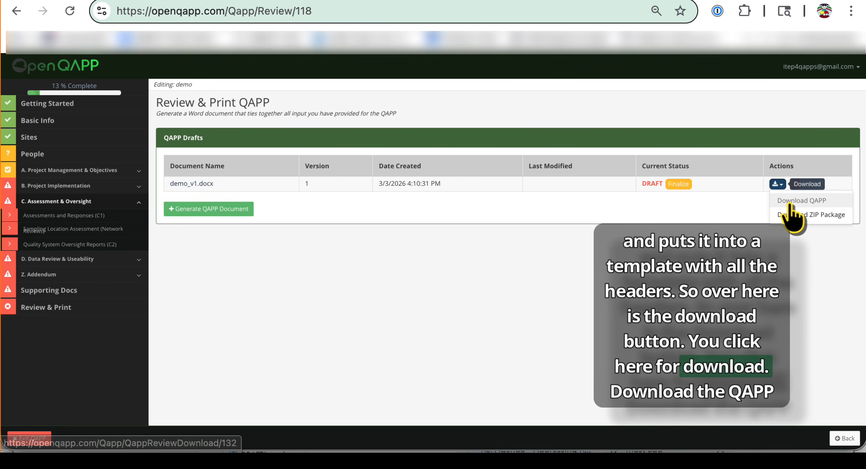
click(783, 202)
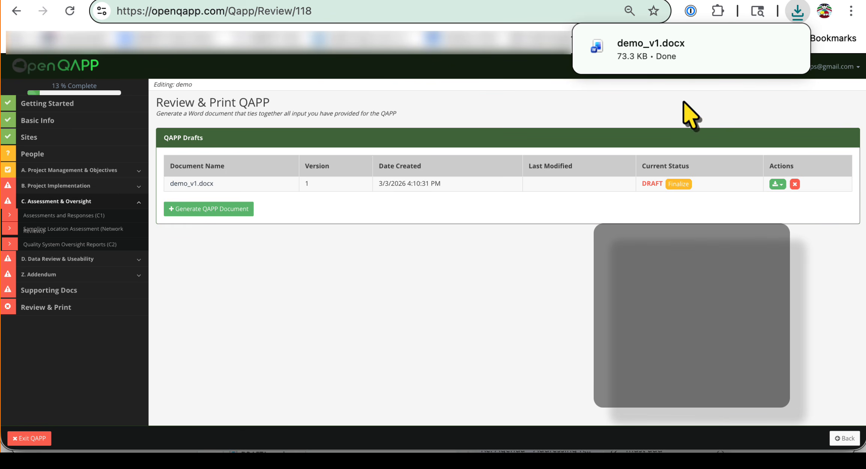
click(655, 56)
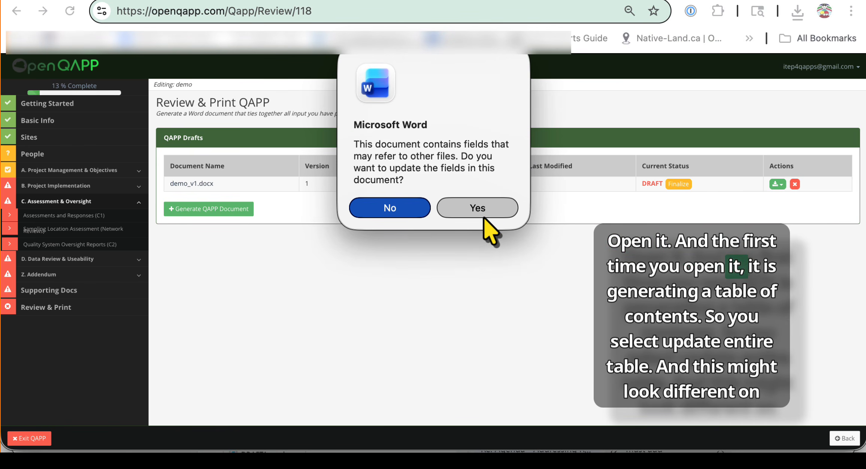
- Update the document's fields, including the entire table of contents, and enlarge the Word window
click(483, 213)
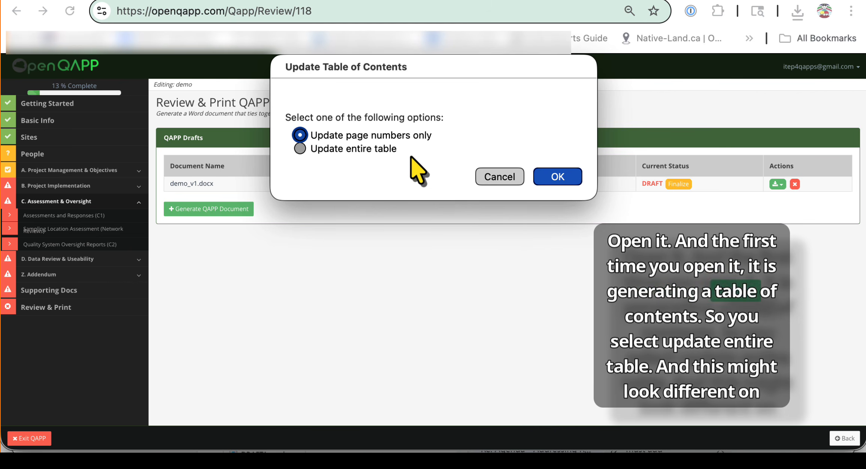
click(347, 149)
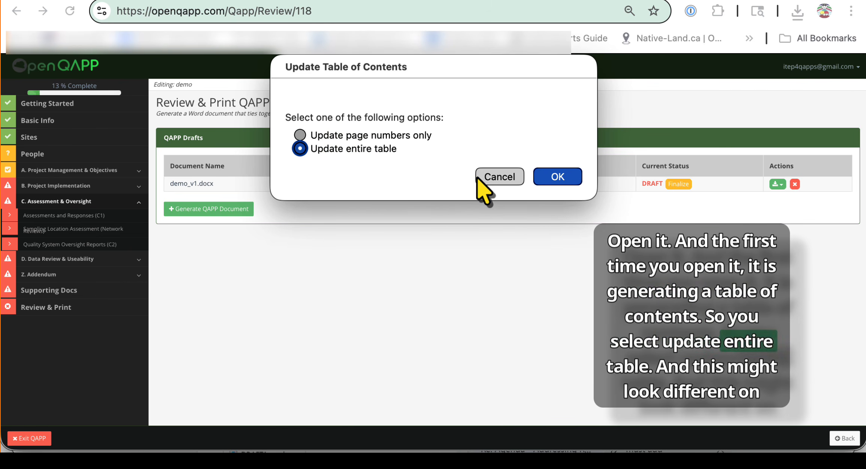
click(558, 178)
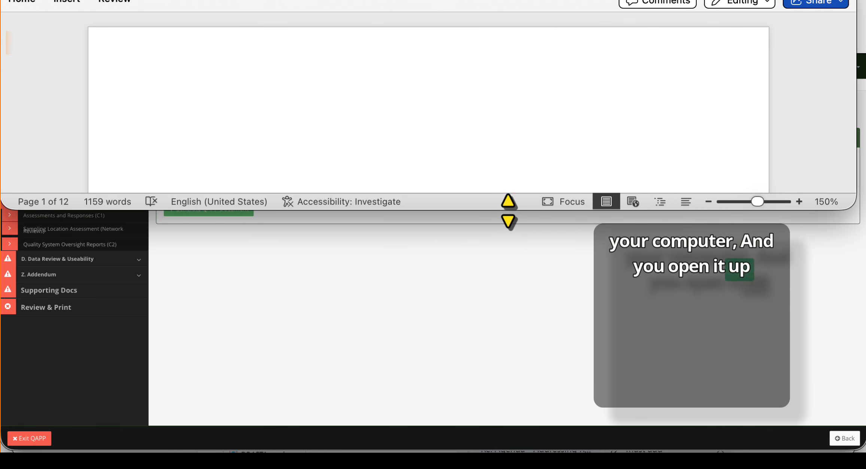
drag(509, 211, 493, 431)
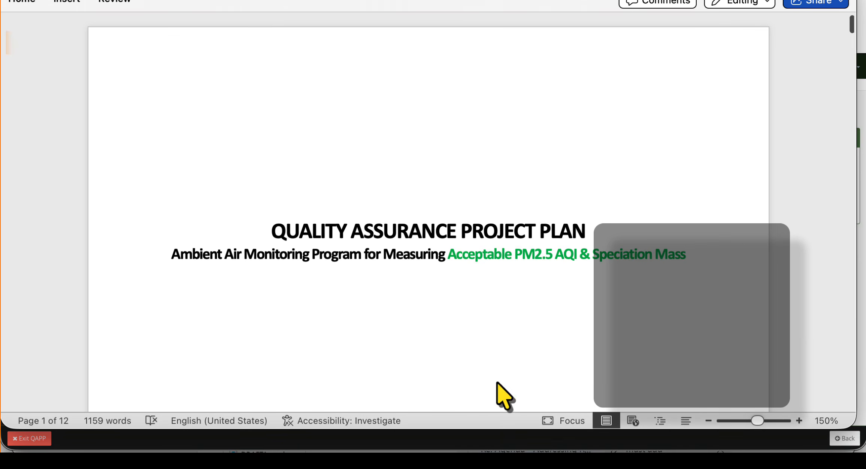
- Look through the draft's cover page, approval sheet and paginated table of contents
scroll(496, 285, down, 7)
scroll(497, 287, down, 10)
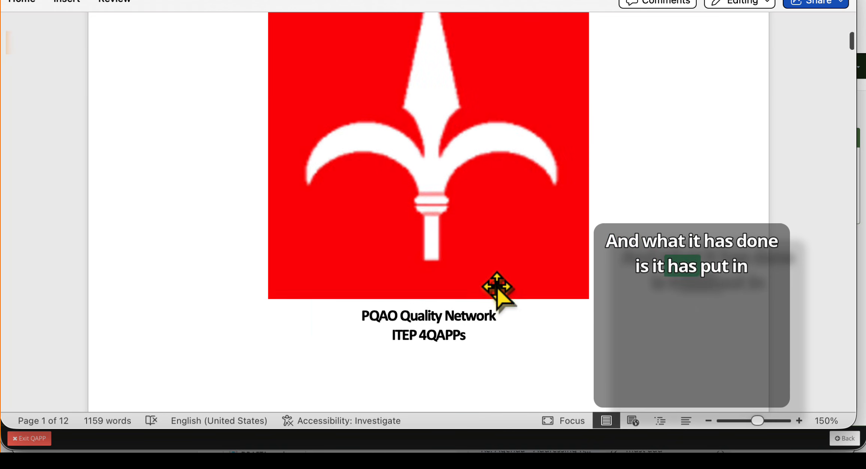
scroll(497, 286, down, 15)
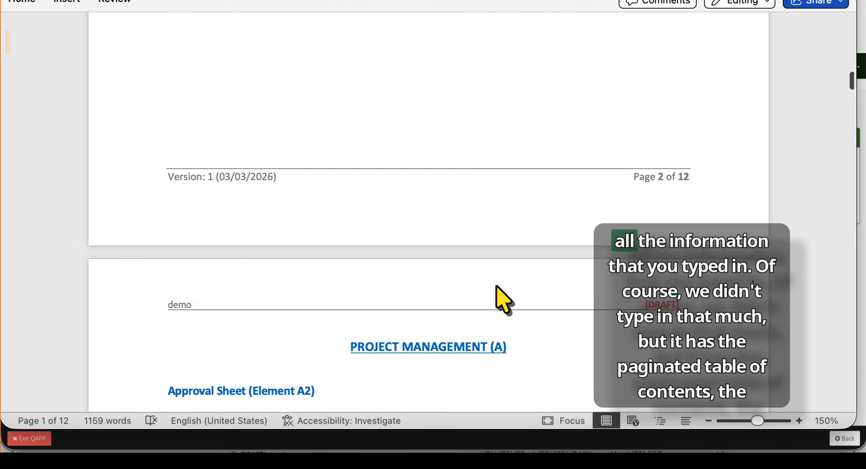
scroll(497, 286, down, 15)
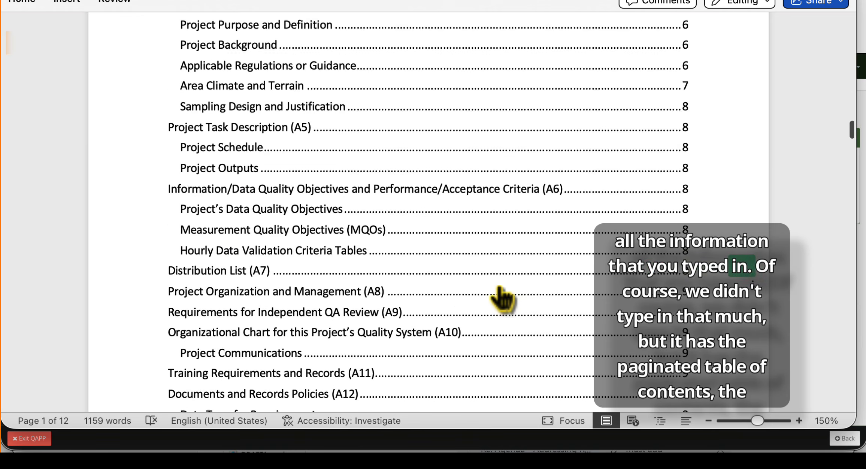
scroll(497, 286, down, 3)
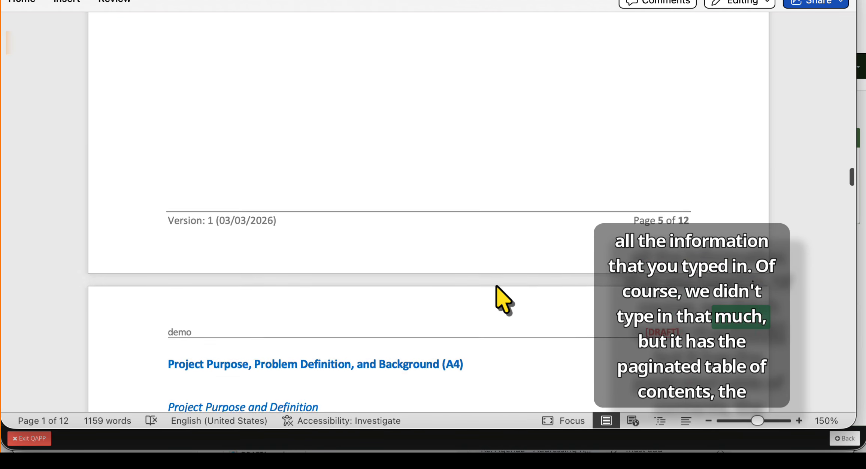
scroll(497, 285, up, 10)
- Read the merged Project Purpose and Project Background texts and highlight the duplicated journal citation
scroll(497, 286, down, 15)
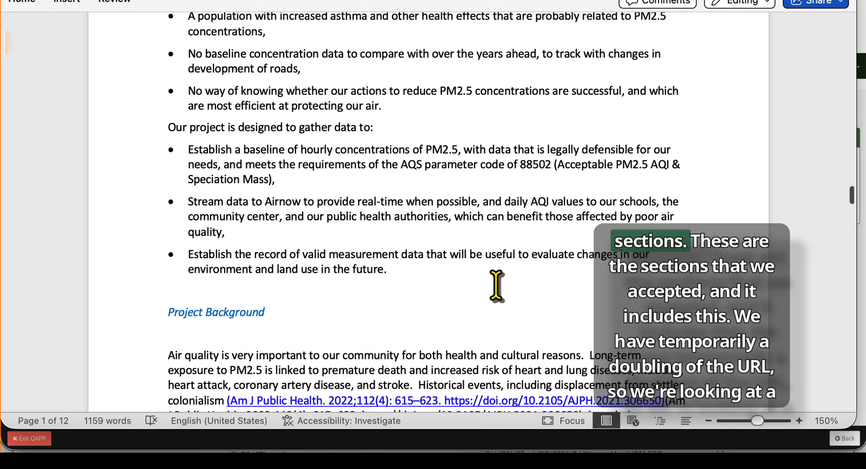
scroll(497, 286, up, 3)
scroll(497, 286, down, 8)
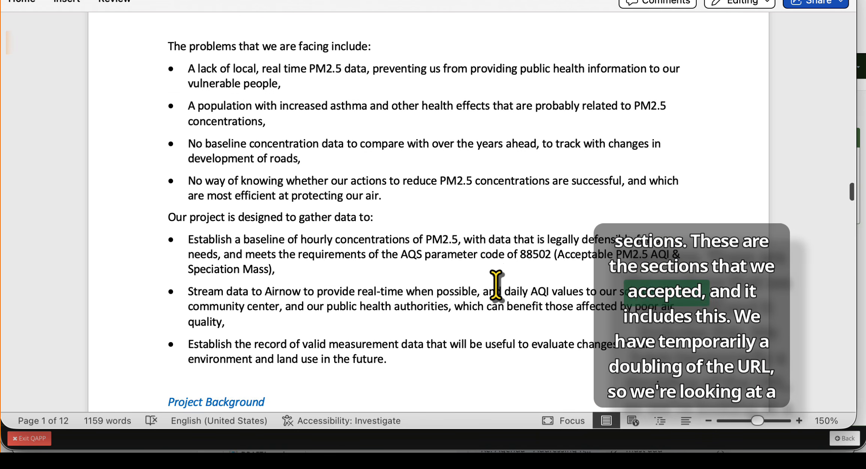
scroll(496, 286, down, 3)
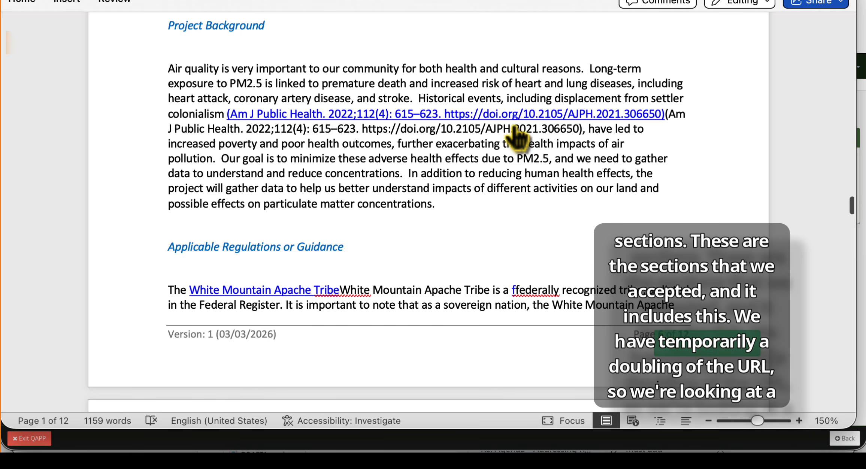
drag(582, 129, 311, 131)
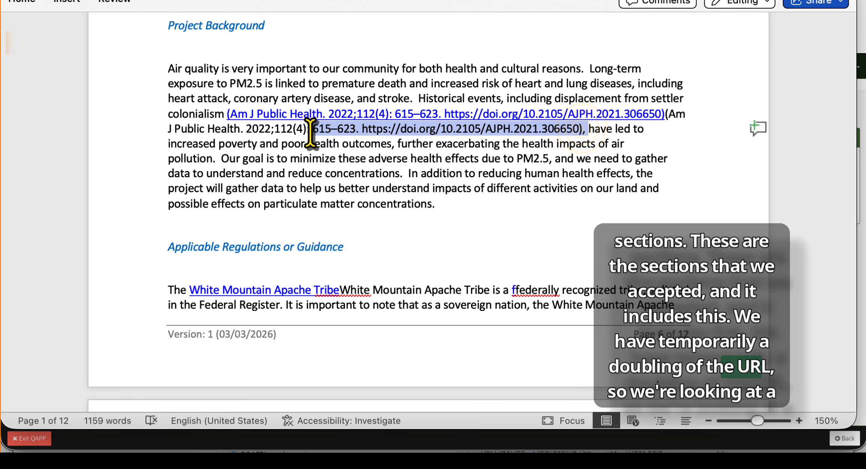
drag(170, 124, 155, 131)
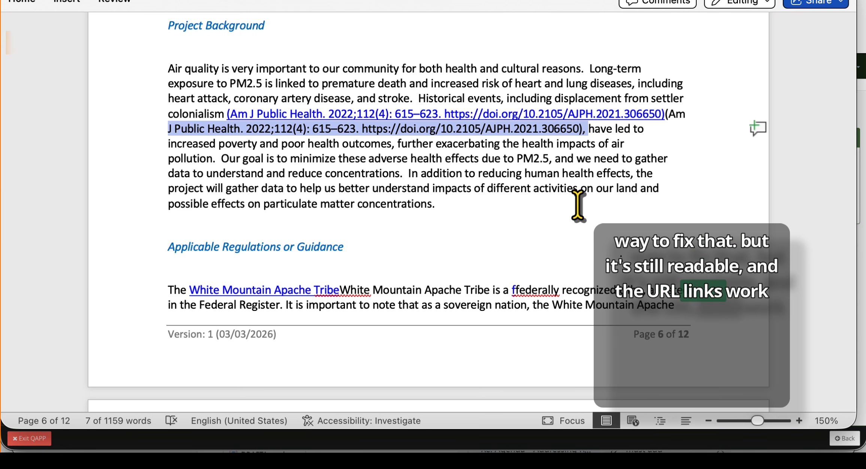
- Examine the PM2.5 standards table and the unfilled section placeholders, highlighting <<<PROJECT_QUALITY_OBJECTIVES>>>
scroll(578, 205, down, 10)
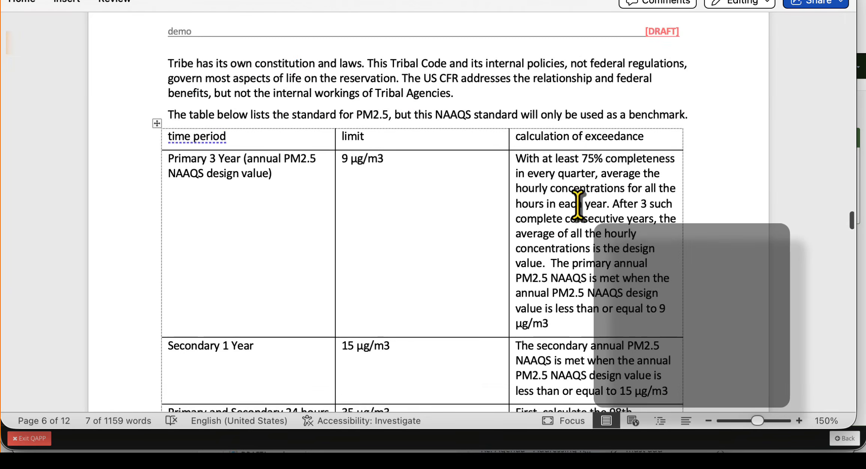
scroll(578, 205, down, 20)
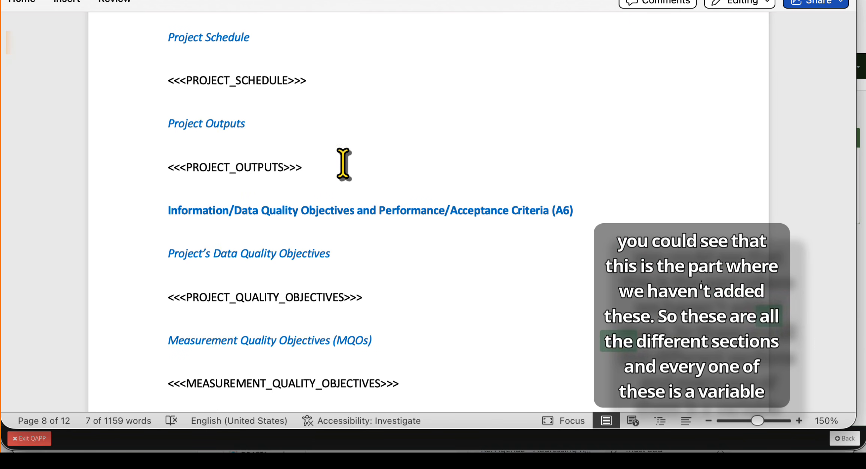
drag(367, 299, 149, 294)
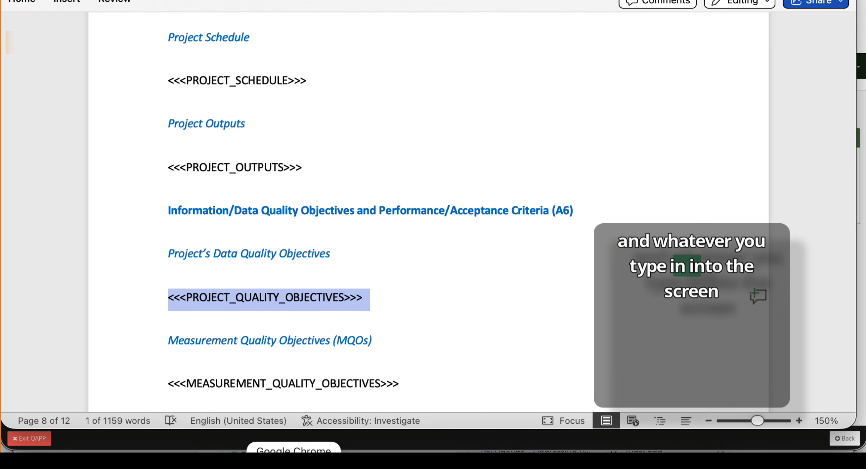
- Switch to OpenQAPP in Chrome to view Assessments and Responses (C1), and compare it with the merge placeholders in the Word draft
click(293, 466)
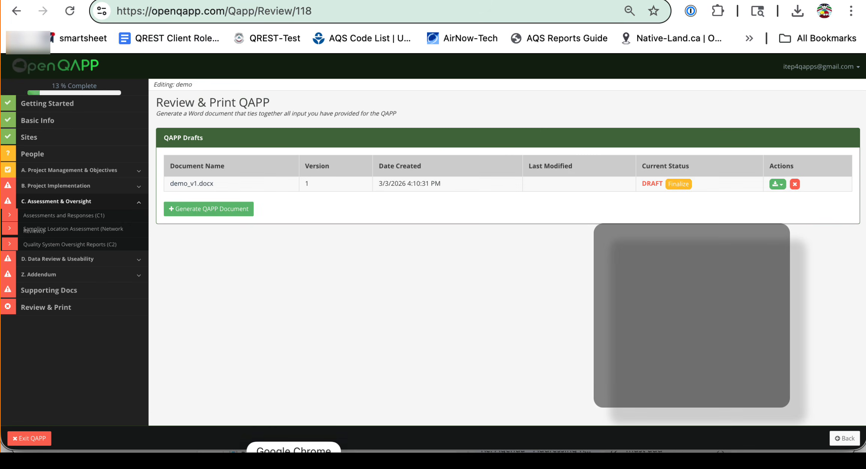
click(75, 216)
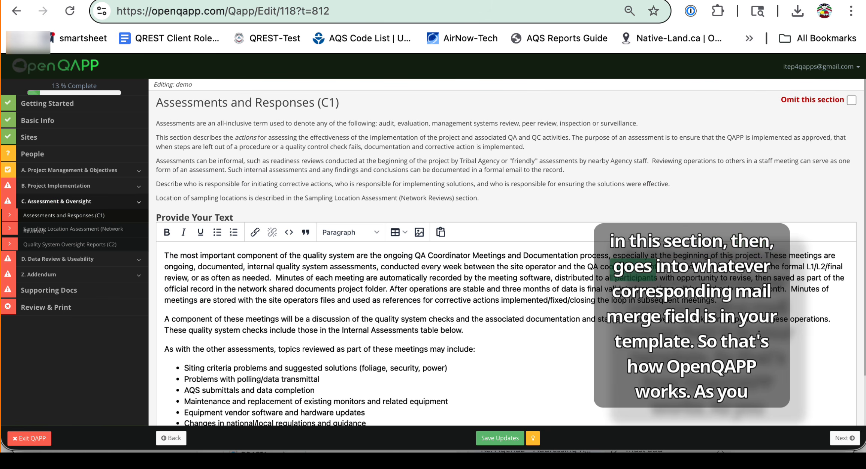
click(378, 464)
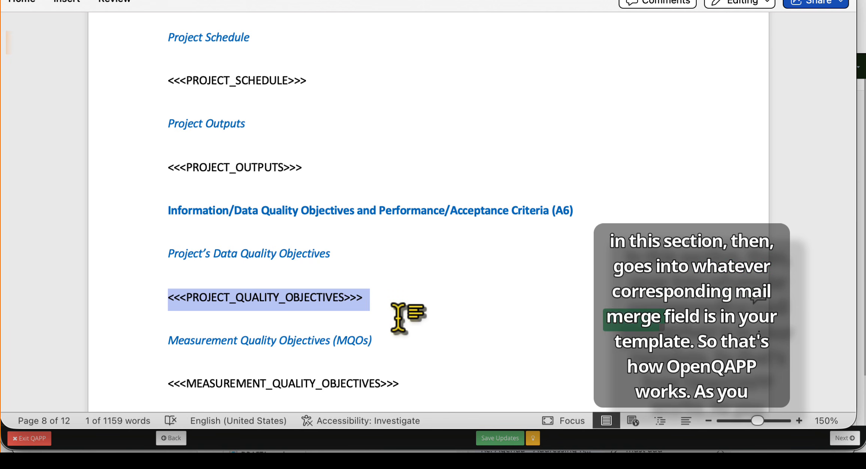
scroll(398, 319, up, 10)
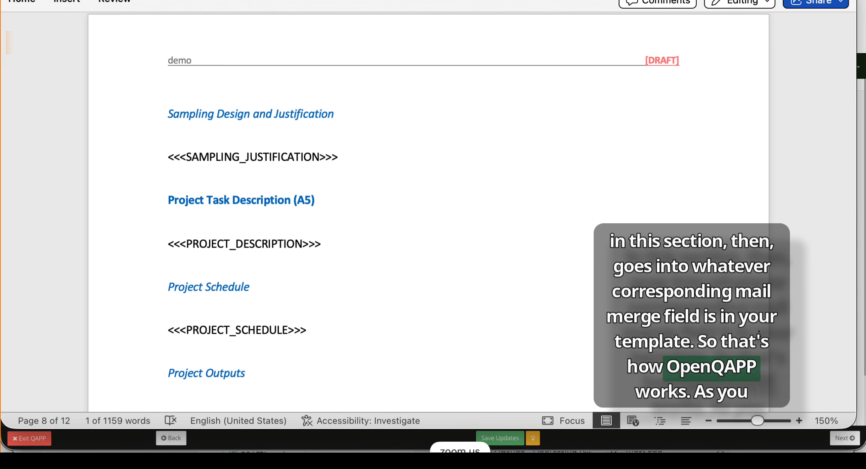
- Return to the Assessments and Responses (C1) page in Chrome and highlight its URL as the section reference
click(294, 466)
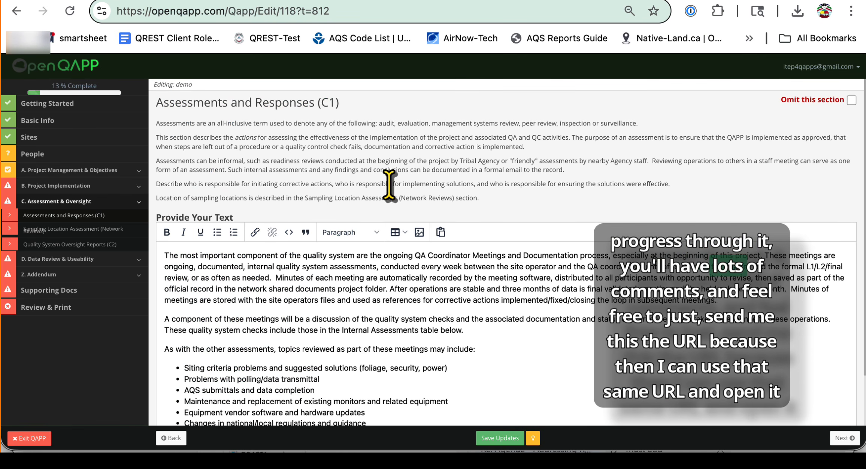
click(362, 12)
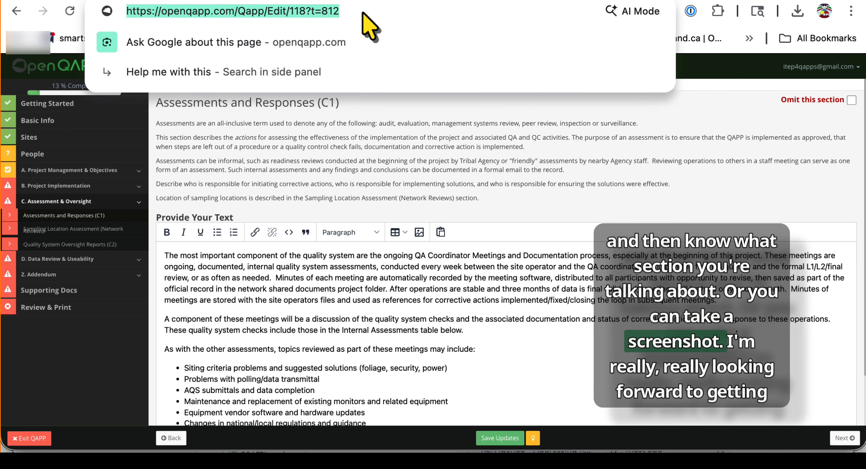
click(336, 276)
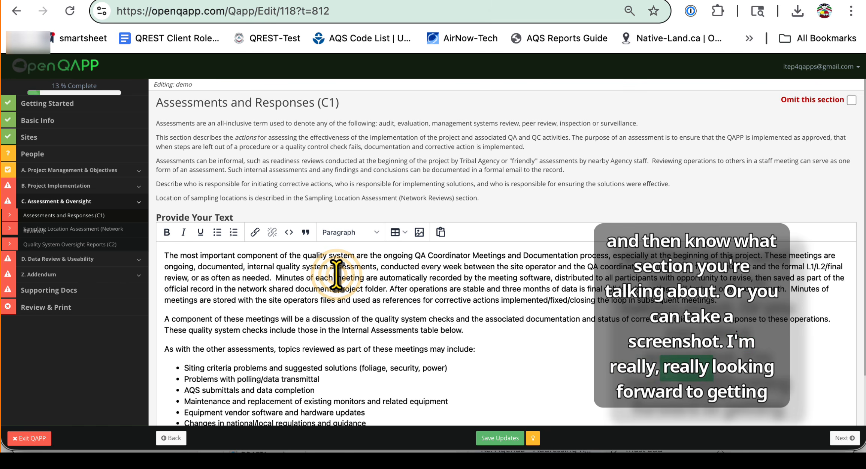